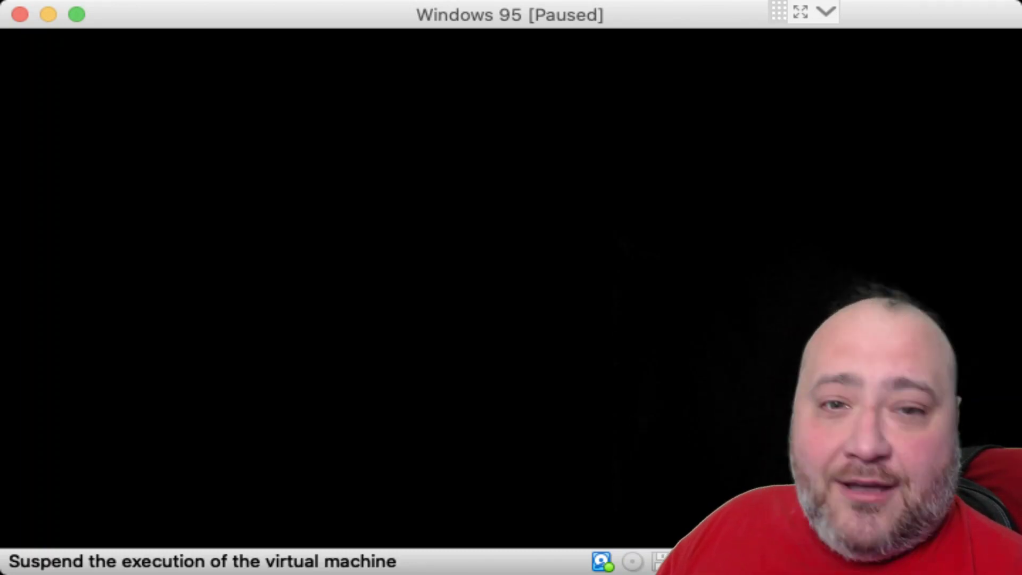
Resume the paused Windows 95 virtual machine and dismiss the network logon without entering a password.
key("super+p")
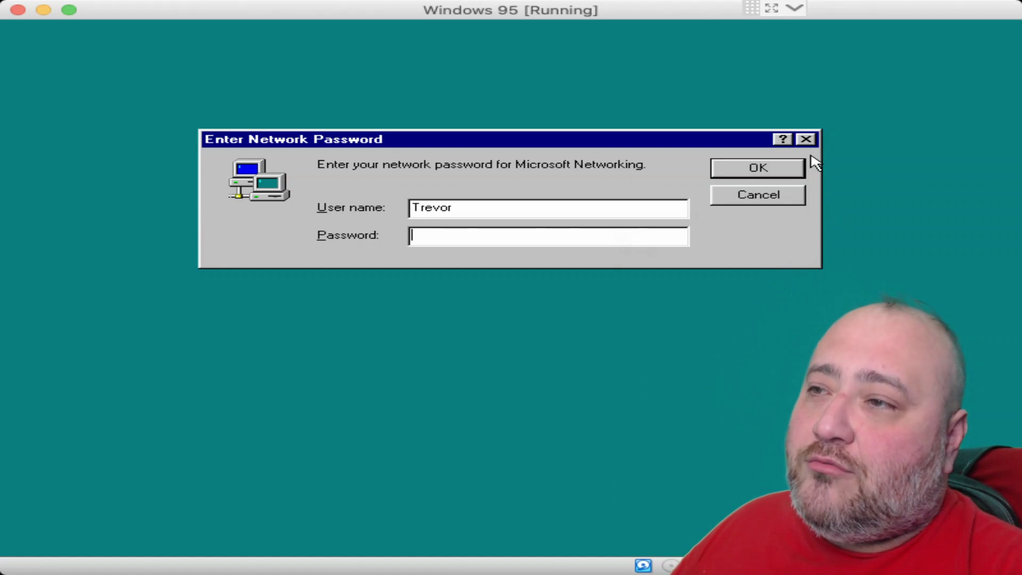
left_click(758, 195)
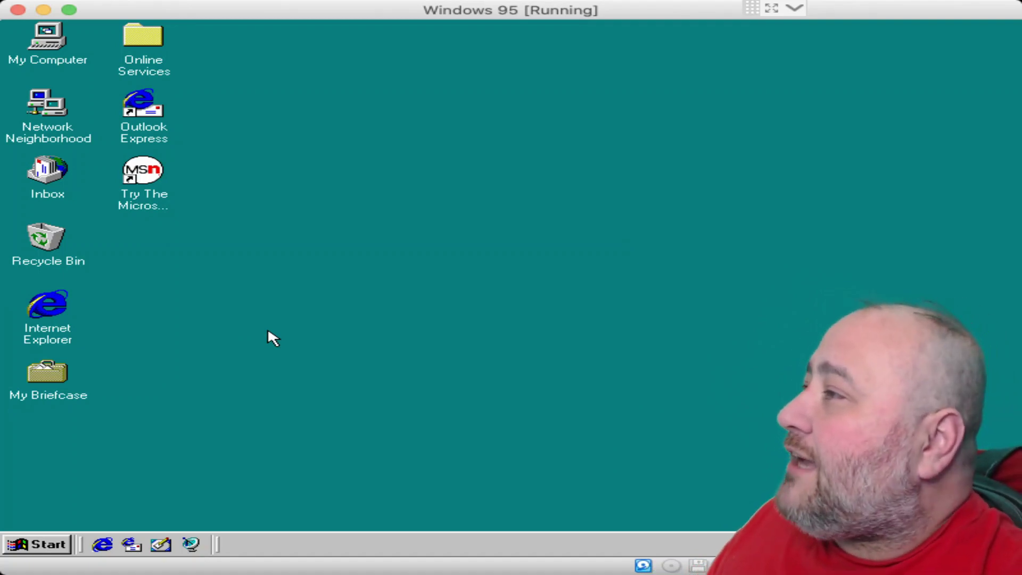
Open My Computer, shift its window away from the desktop icons and look through its available commands.
double_click(60, 58)
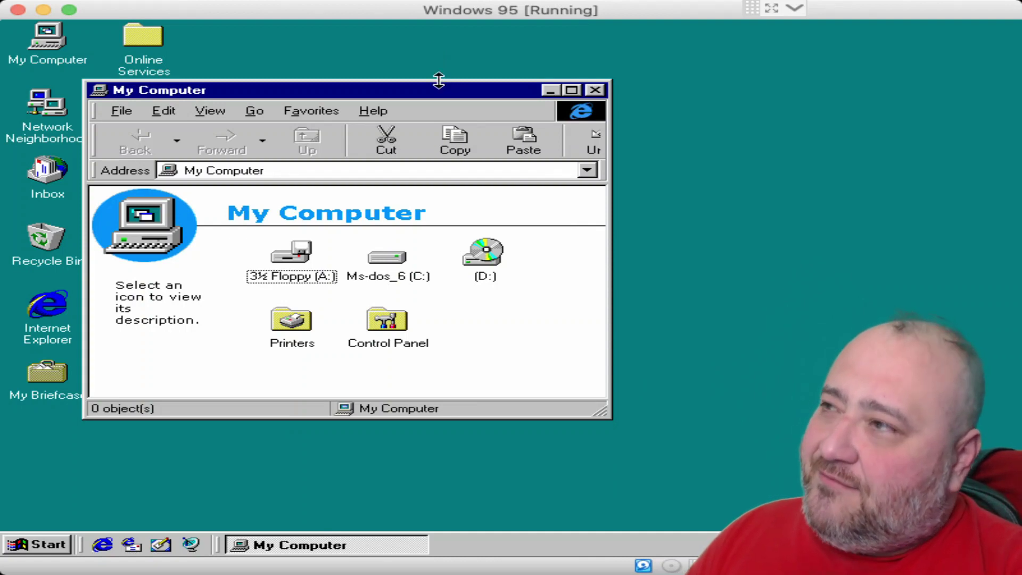
left_click_drag(441, 93, 503, 103)
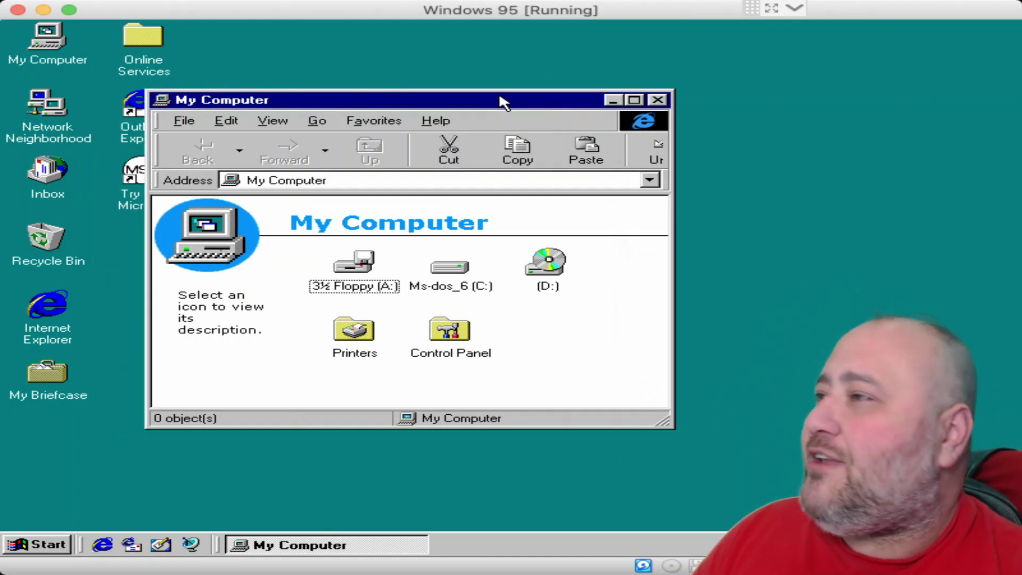
left_click(179, 125)
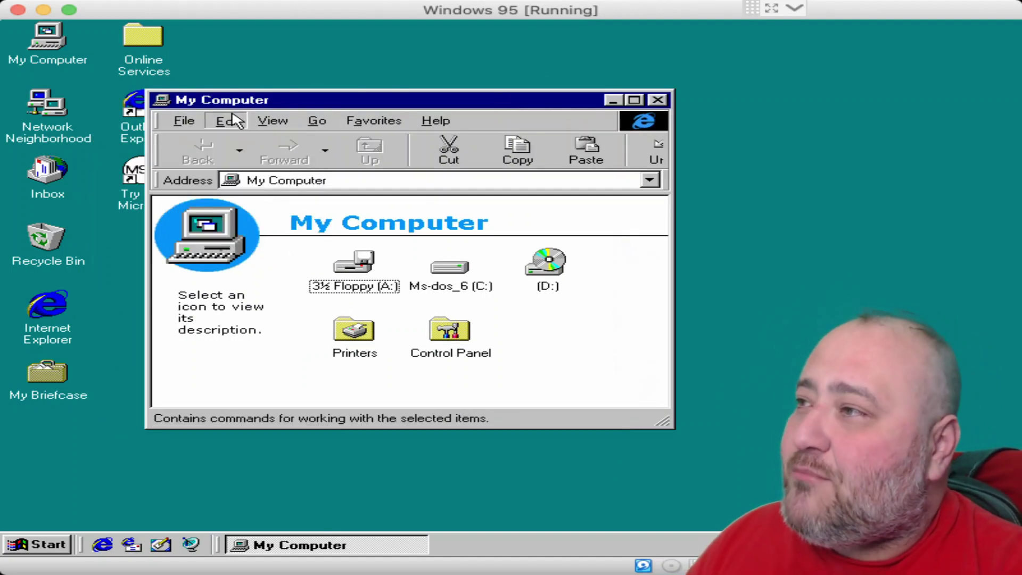
mouse_move(314, 123)
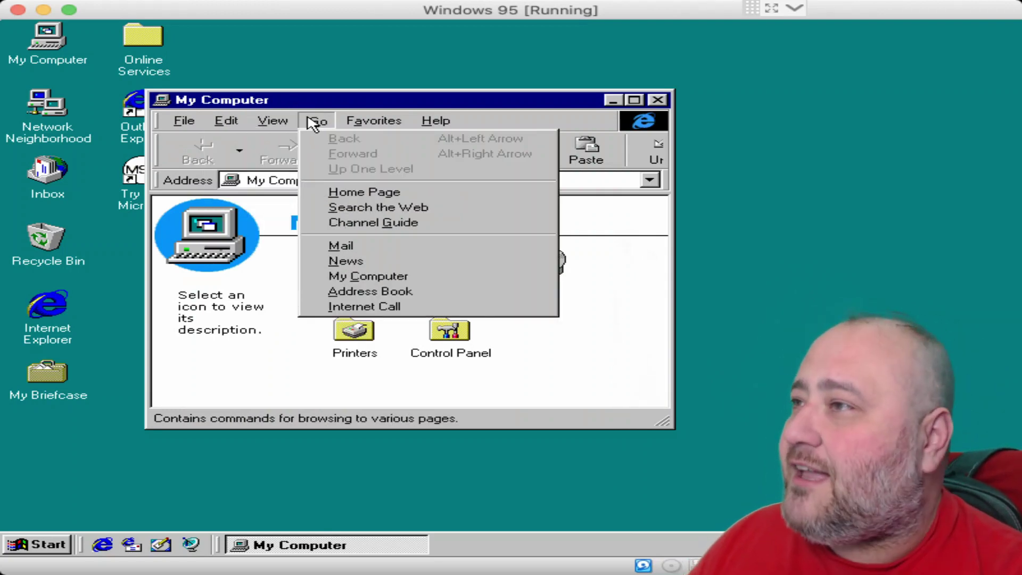
mouse_move(394, 121)
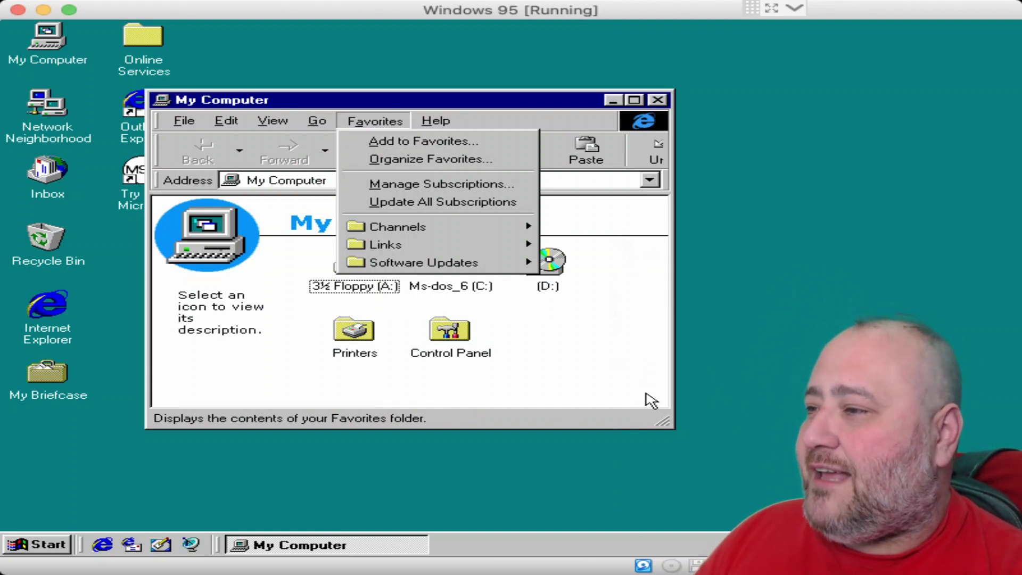
left_click(654, 372)
View the contents of the Ms-dos_6 (C:) drive in an enlarged window and close it.
double_click(439, 272)
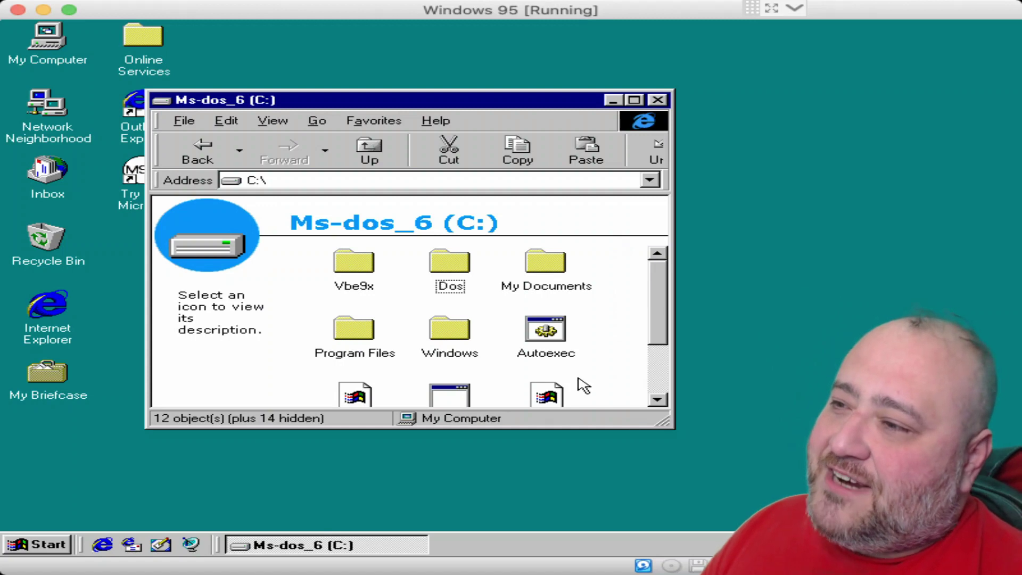
left_click_drag(672, 422, 765, 500)
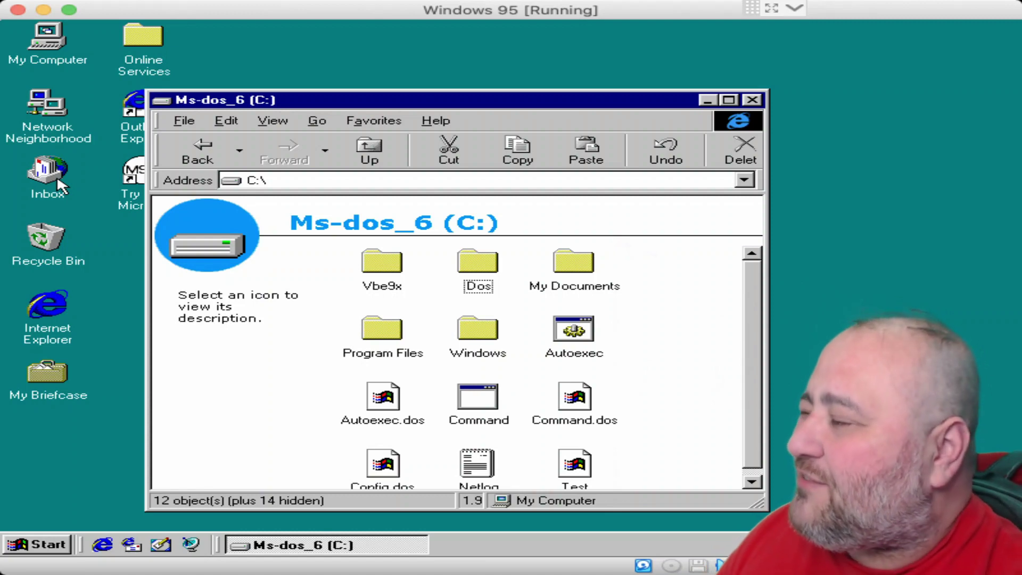
left_click(756, 99)
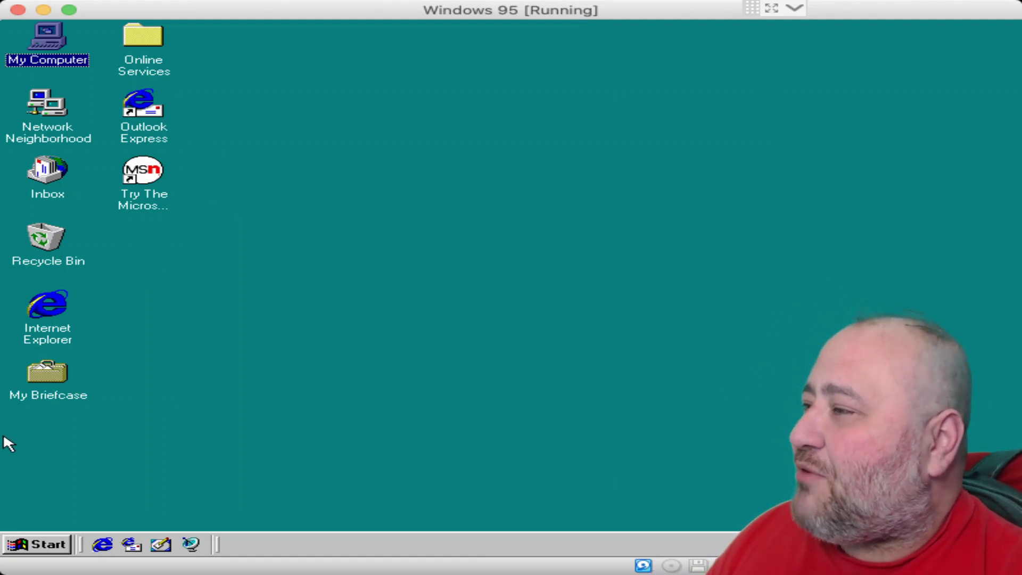
Try to set up a new Internet account through Internet Explorer's connection wizard, cancelling the copying of the Windows 95 Disk11 files.
double_click(51, 309)
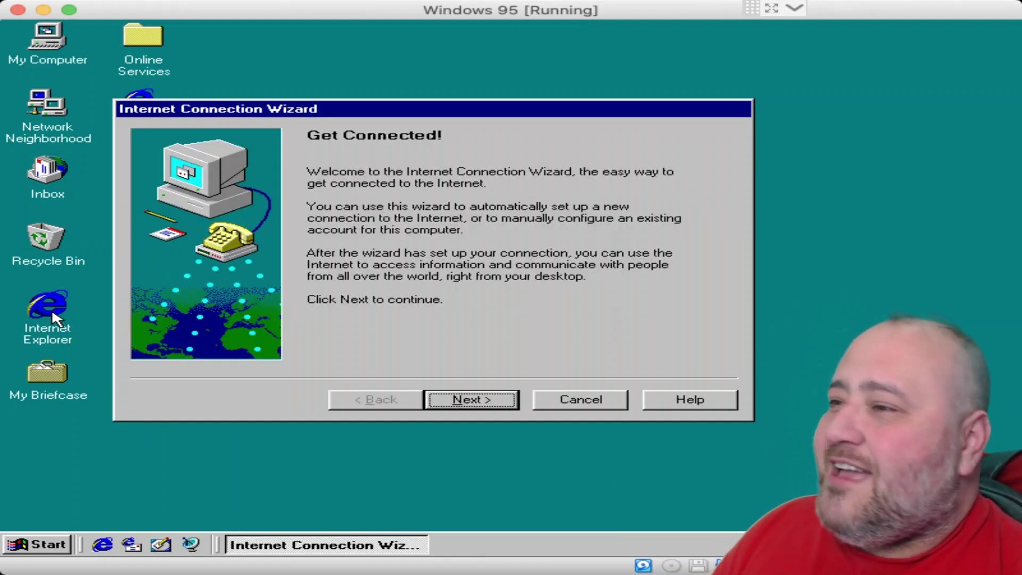
left_click(490, 407)
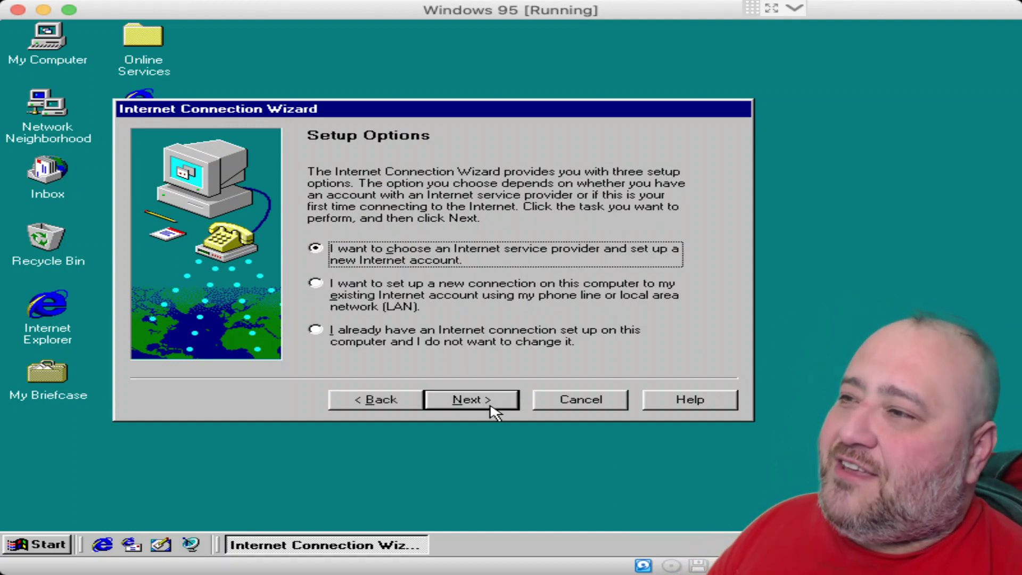
left_click(490, 405)
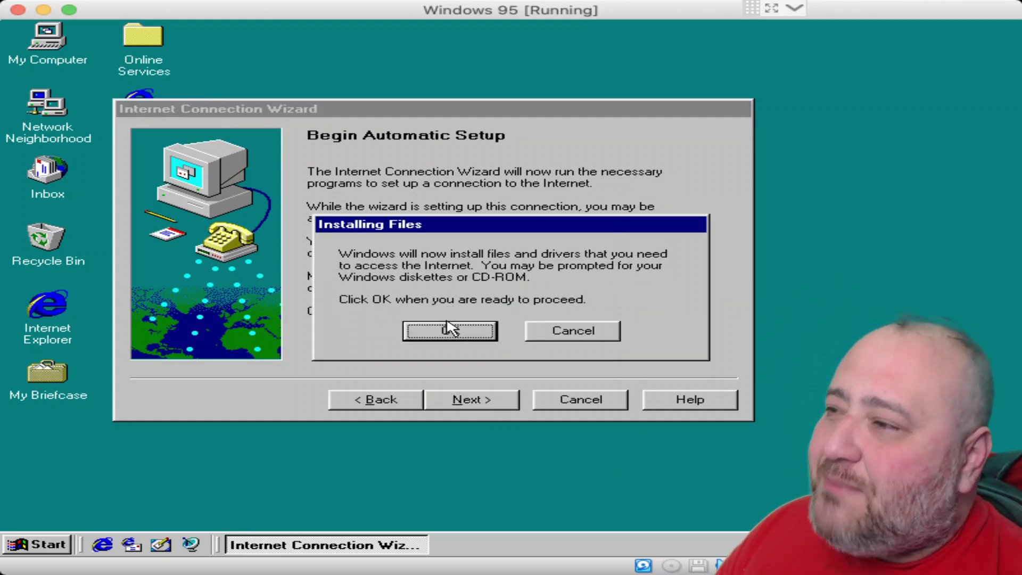
left_click(448, 328)
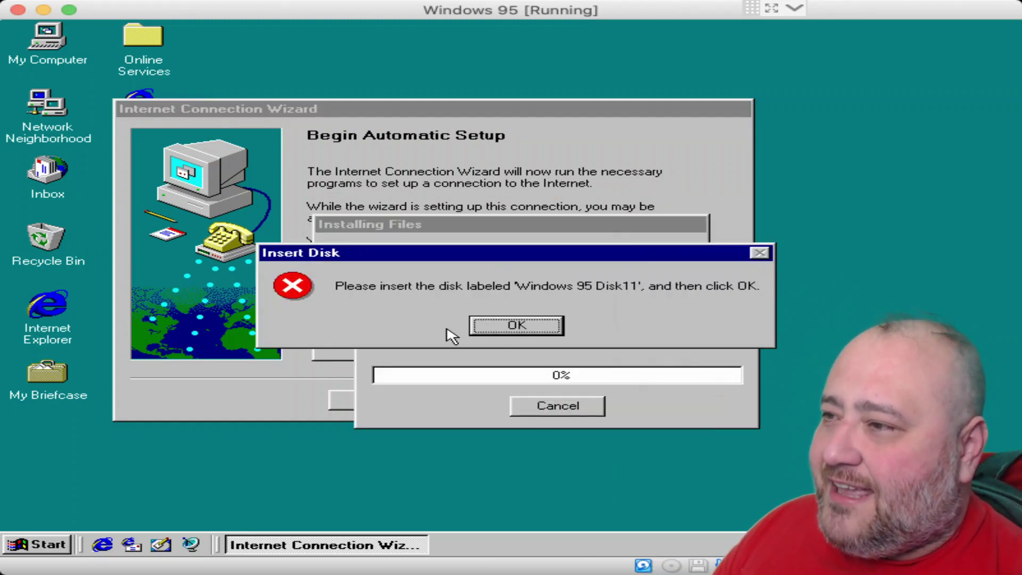
left_click(549, 329)
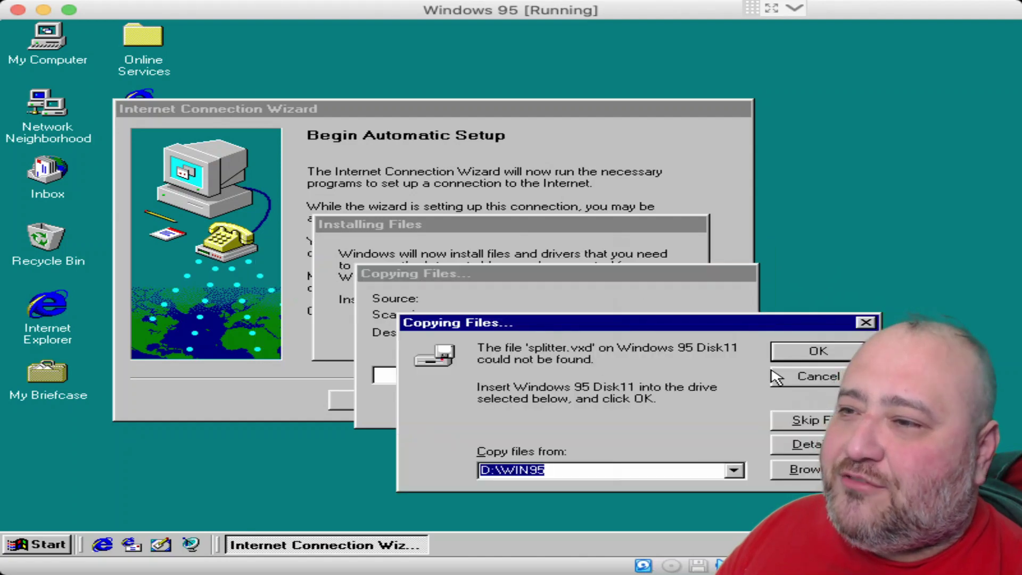
left_click(777, 375)
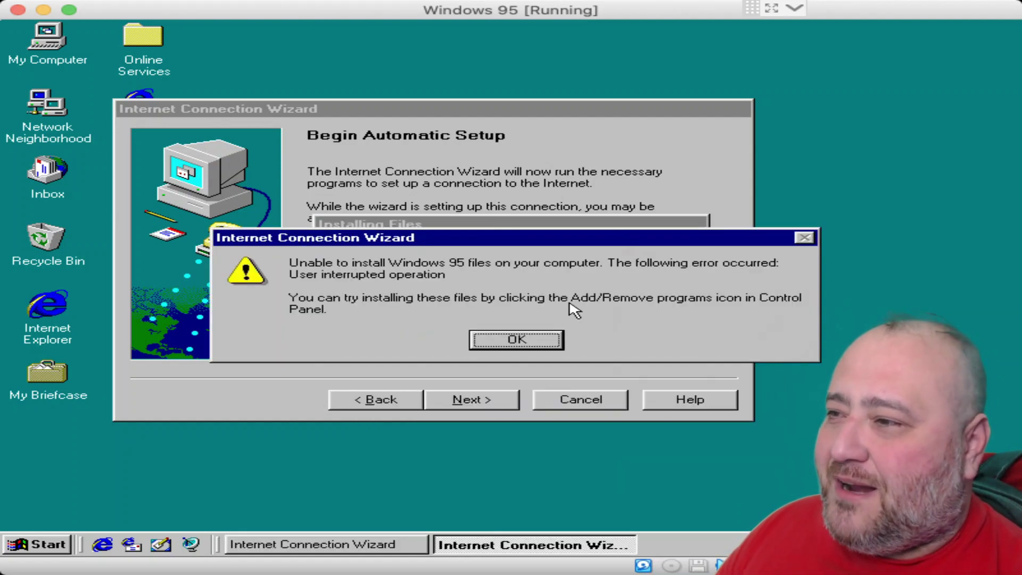
left_click(512, 340)
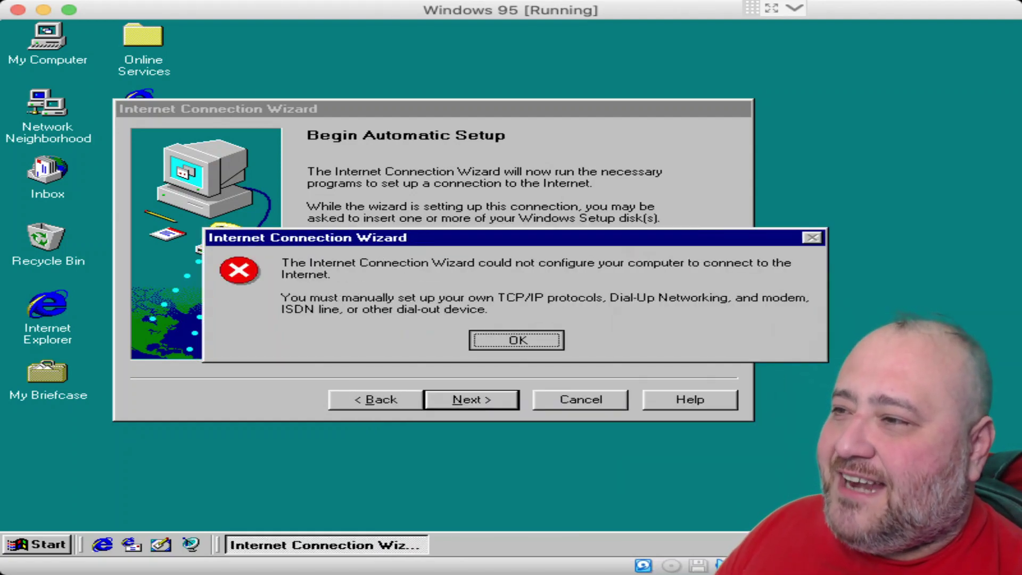
left_click(510, 337)
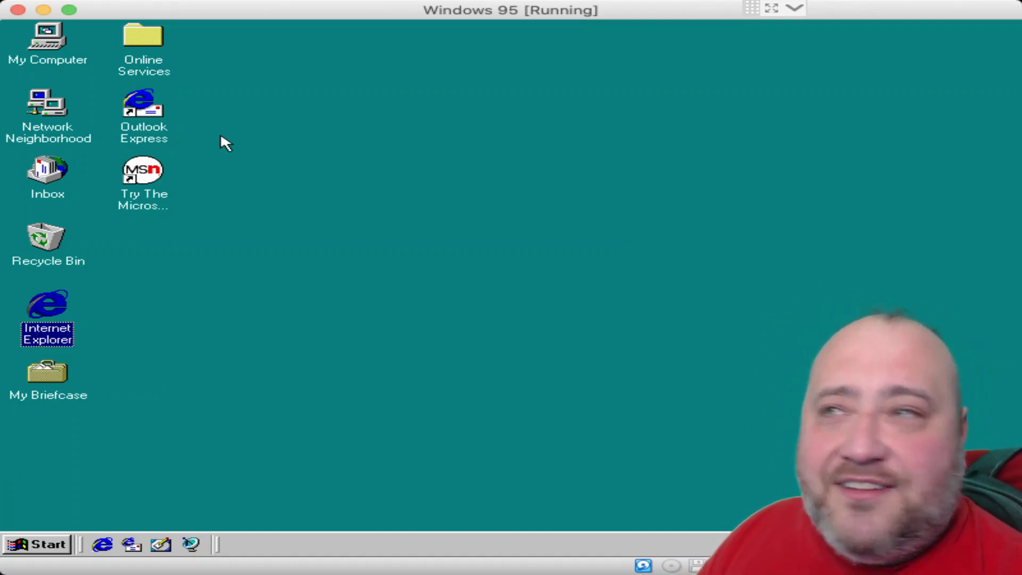
Launch Paint from the Accessories programs and enlarge its window across most of the desktop.
left_click(32, 544)
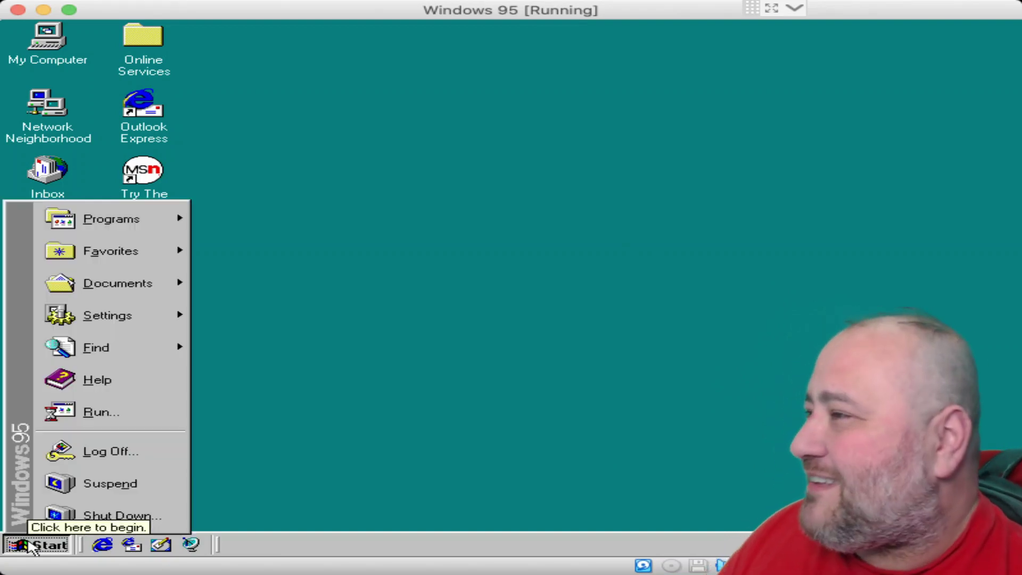
mouse_move(133, 218)
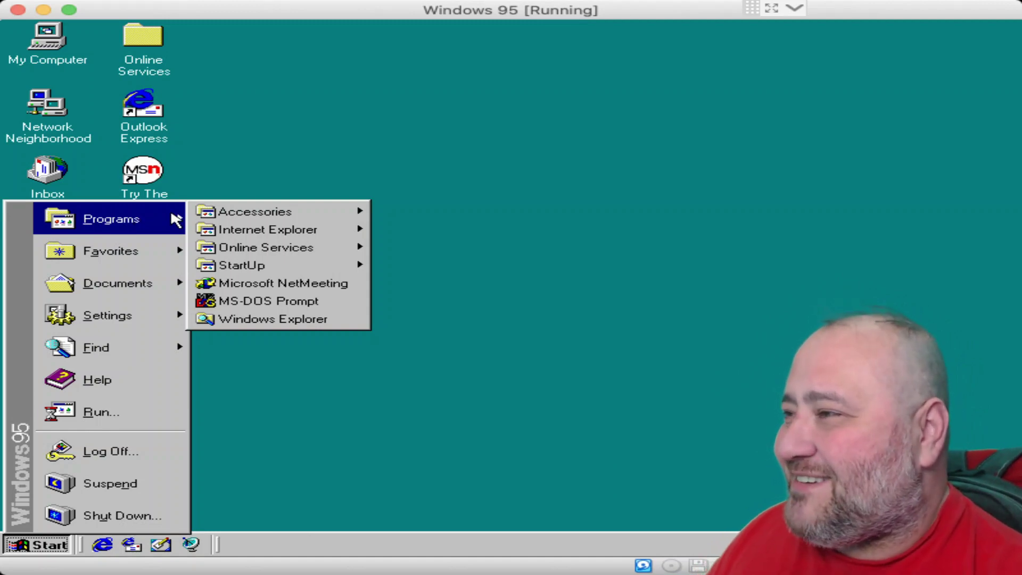
mouse_move(263, 222)
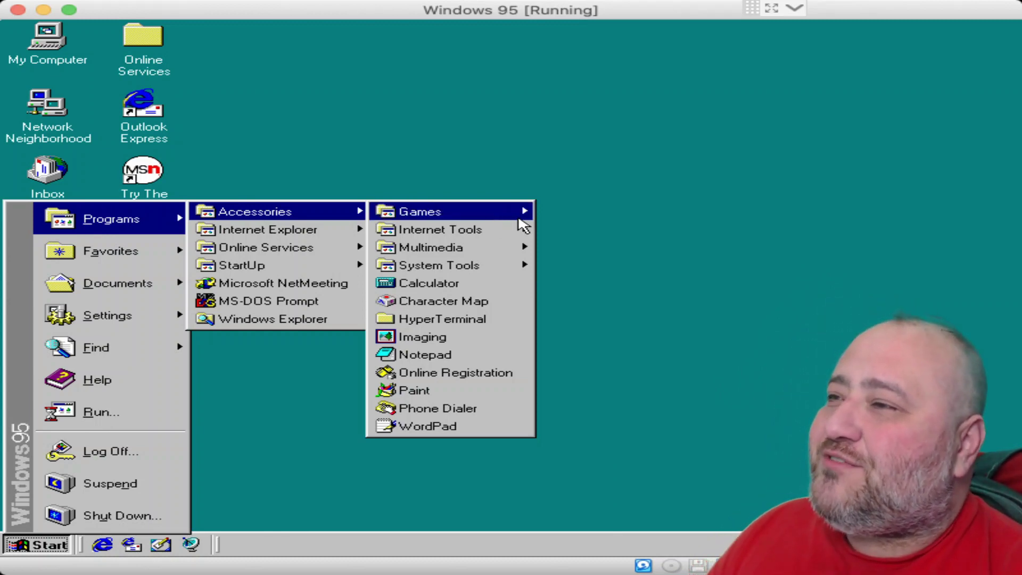
mouse_move(519, 218)
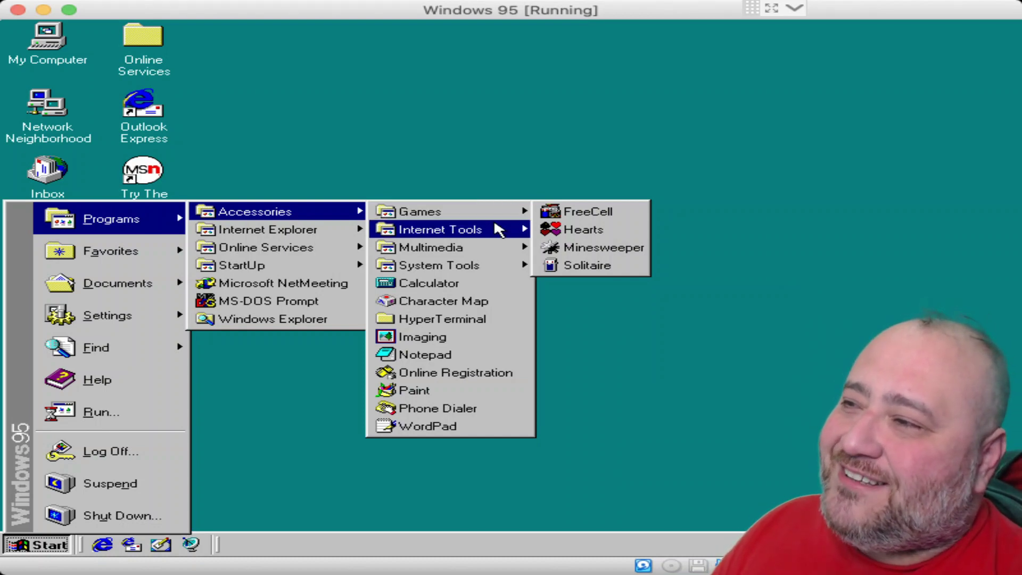
mouse_move(495, 230)
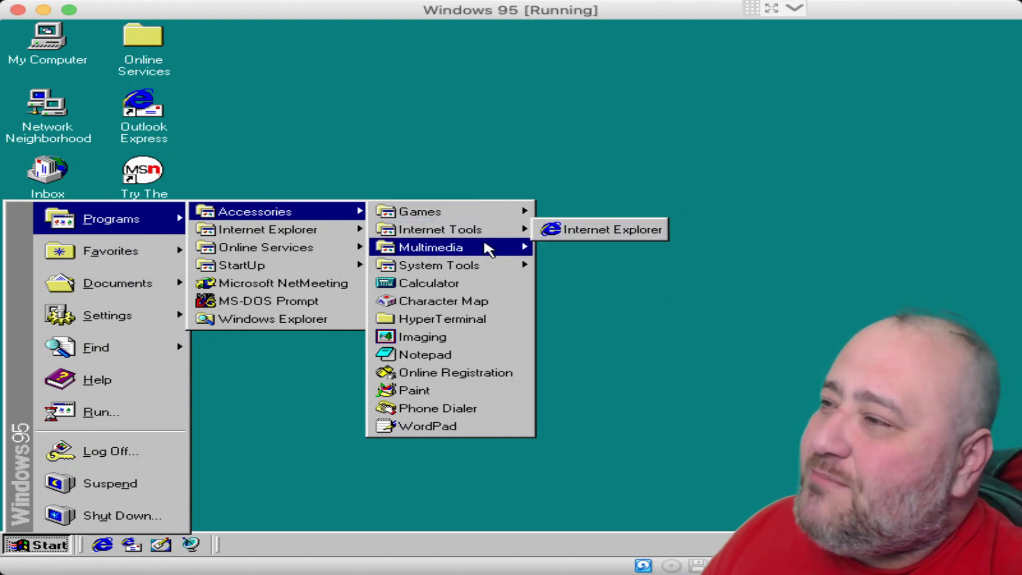
mouse_move(489, 251)
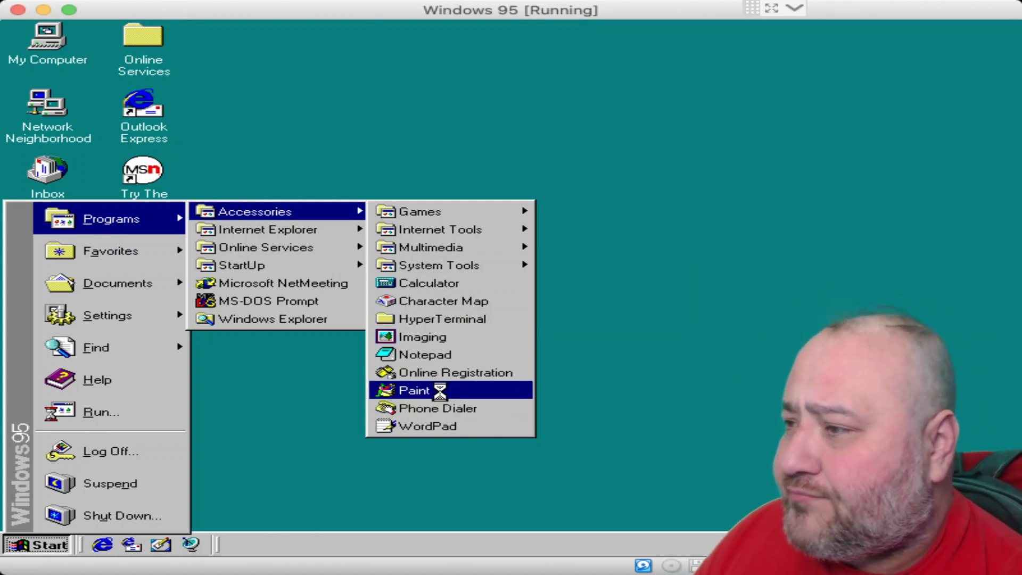
left_click(441, 393)
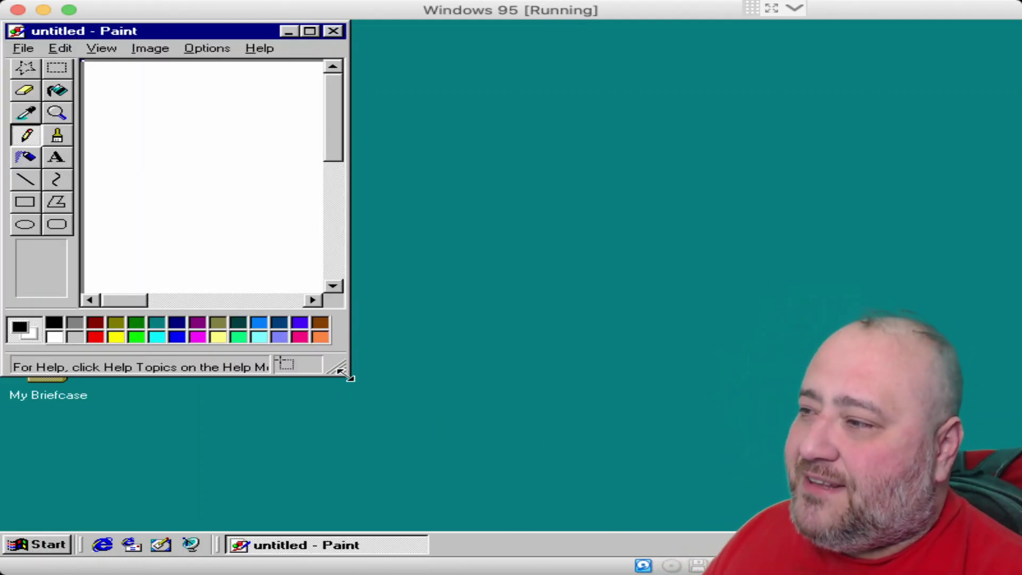
mouse_move(348, 372)
left_mouse_down()
mouse_move(774, 486)
mouse_move(781, 466)
mouse_move(906, 461)
left_mouse_up()
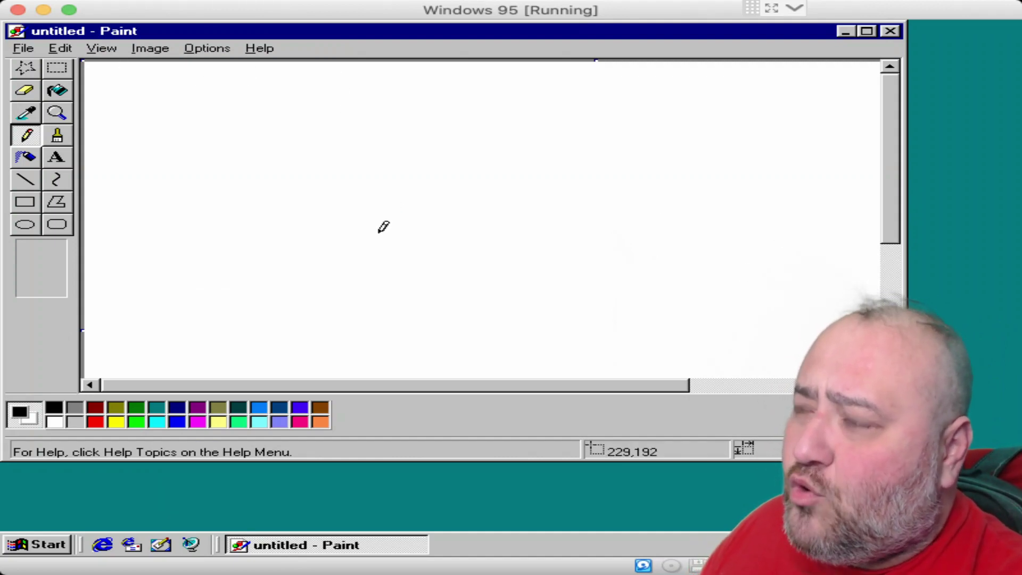
Draw a freehand black pencil line on the canvas and close Paint without saving the drawing.
mouse_move(378, 237)
left_mouse_down()
mouse_move(431, 274)
mouse_move(590, 264)
mouse_move(538, 80)
mouse_move(220, 77)
left_mouse_up()
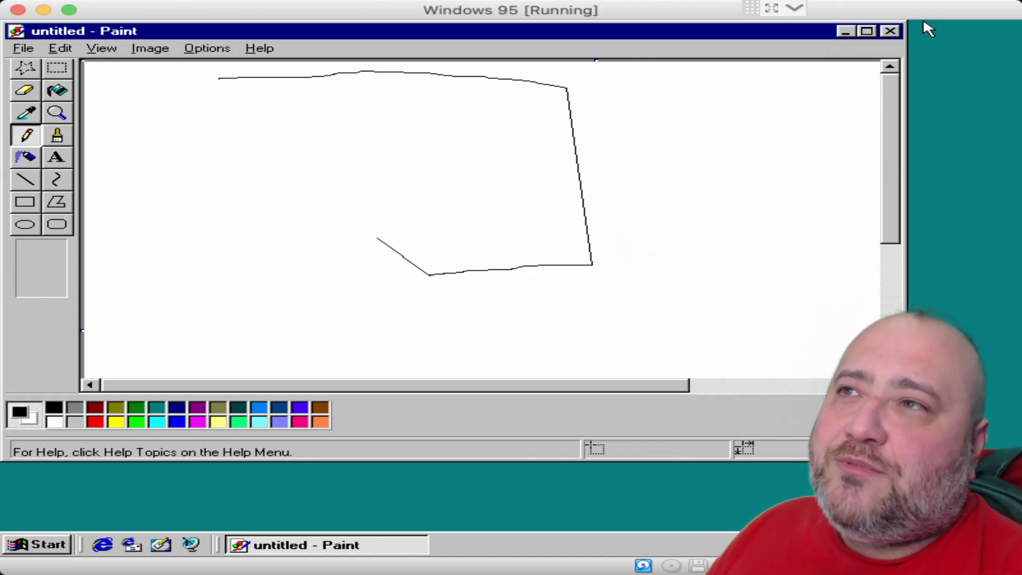
left_click(891, 31)
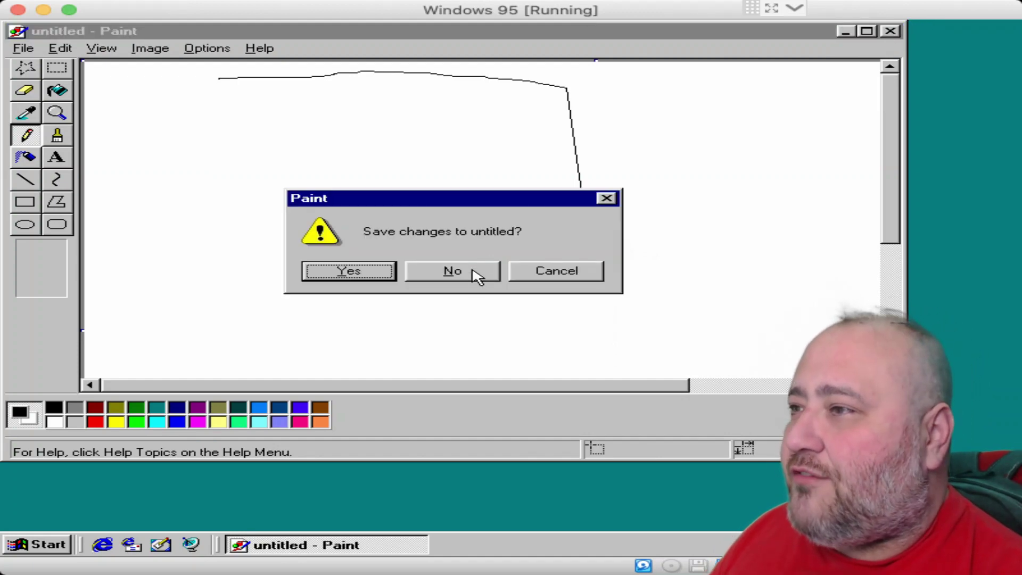
left_click(455, 270)
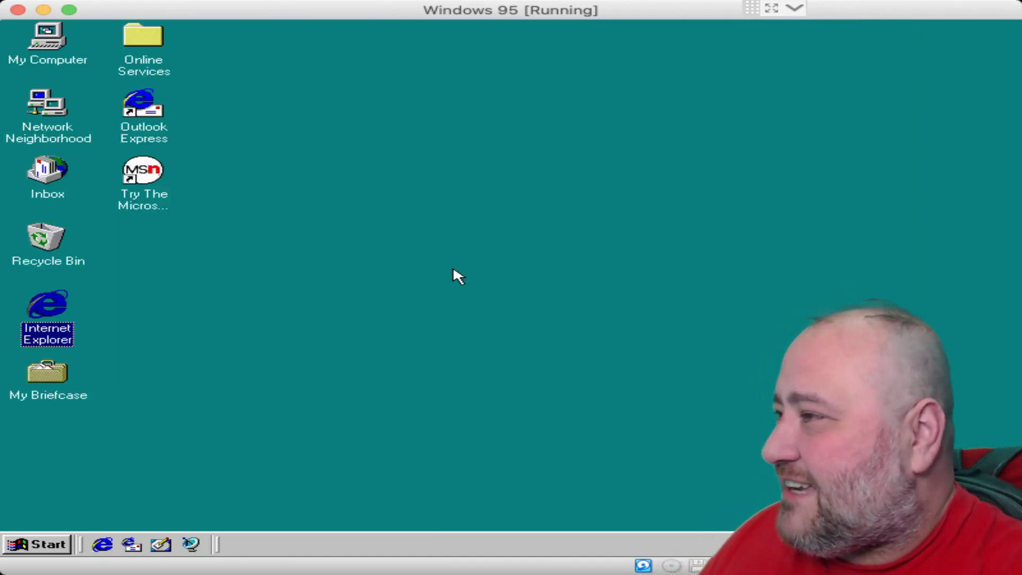
Open the Active Desktop customization settings from the Start menu's Settings group.
left_click(52, 541)
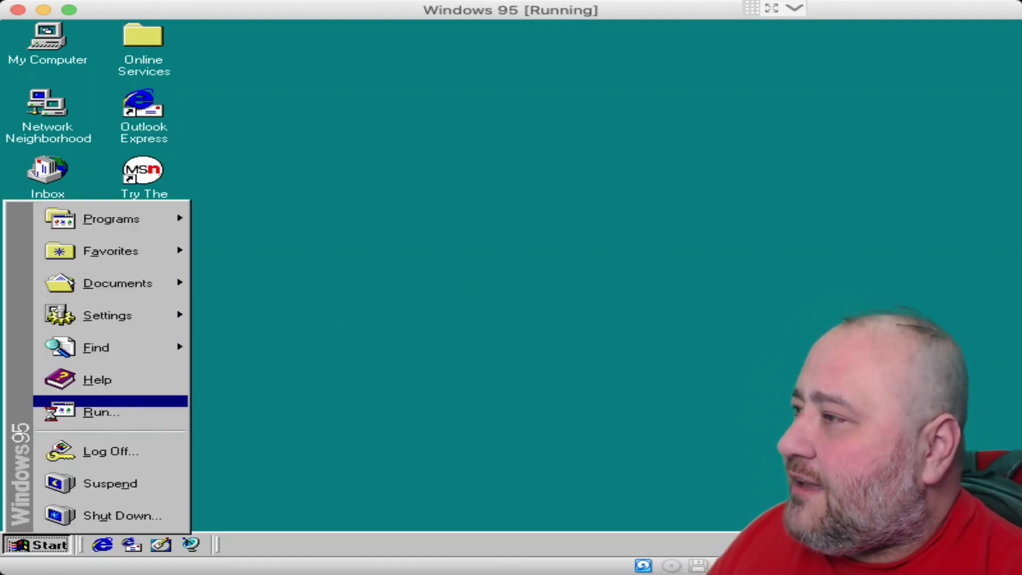
mouse_move(156, 210)
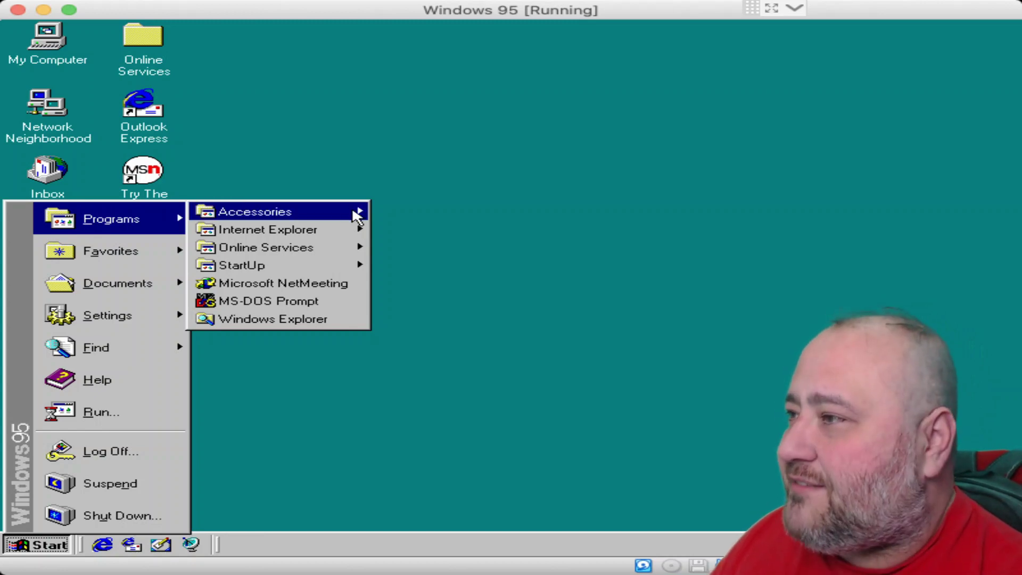
mouse_move(309, 252)
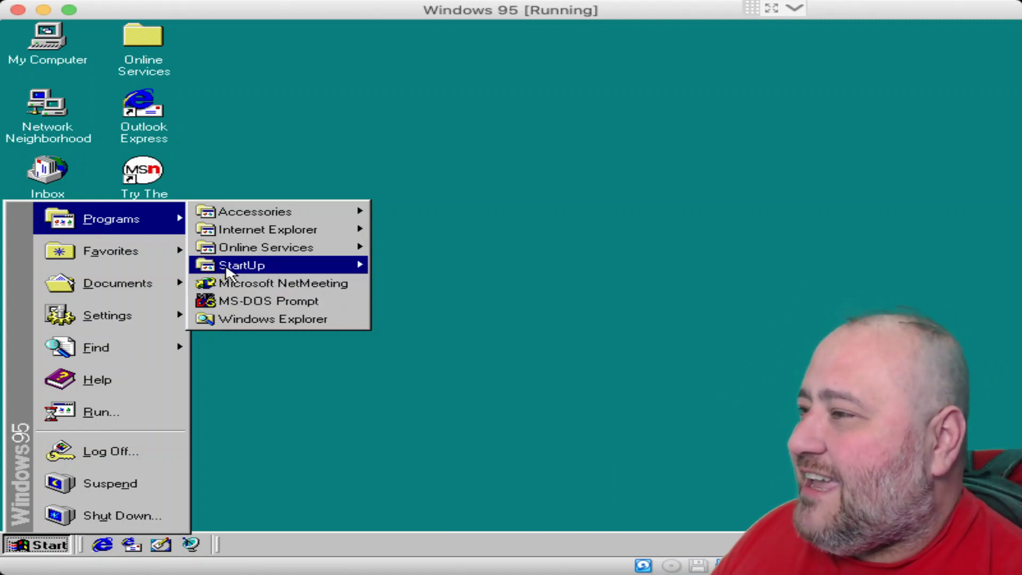
mouse_move(57, 244)
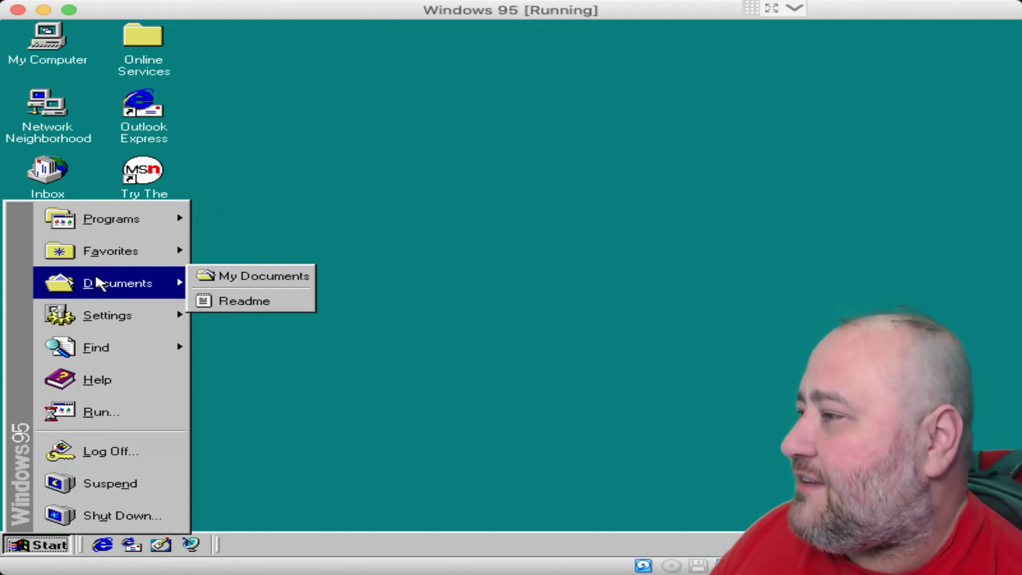
mouse_move(100, 315)
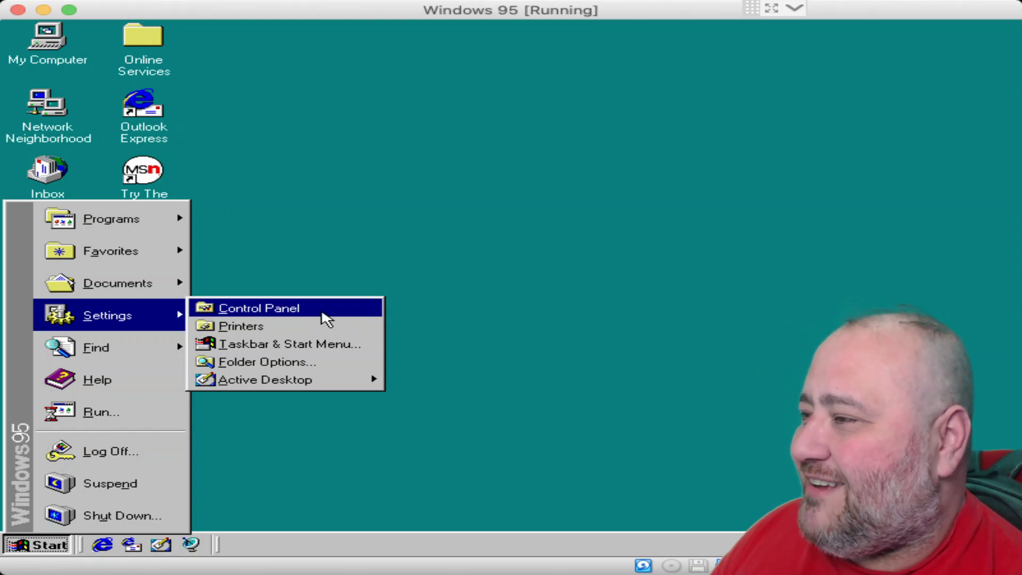
mouse_move(292, 379)
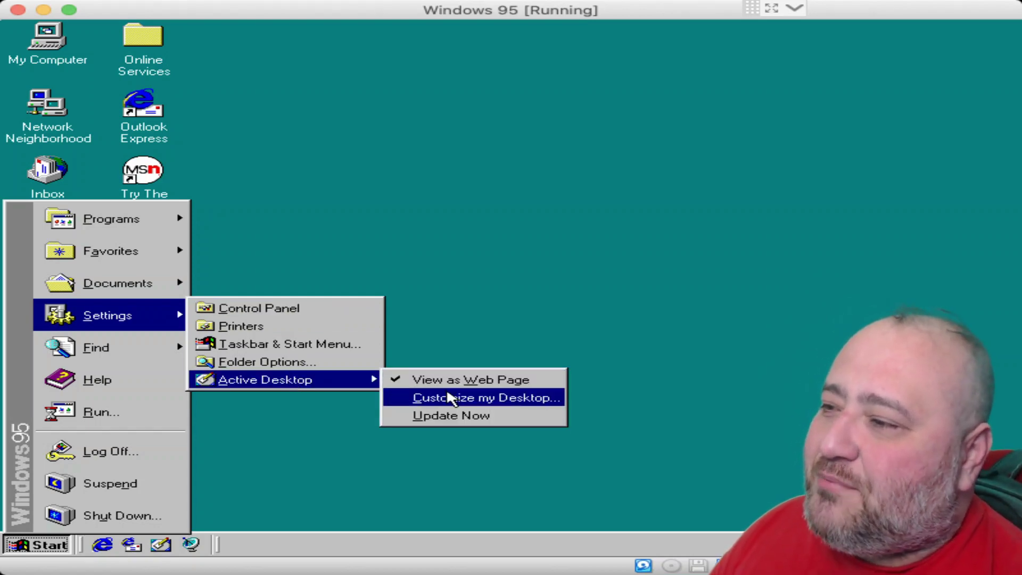
left_click(451, 399)
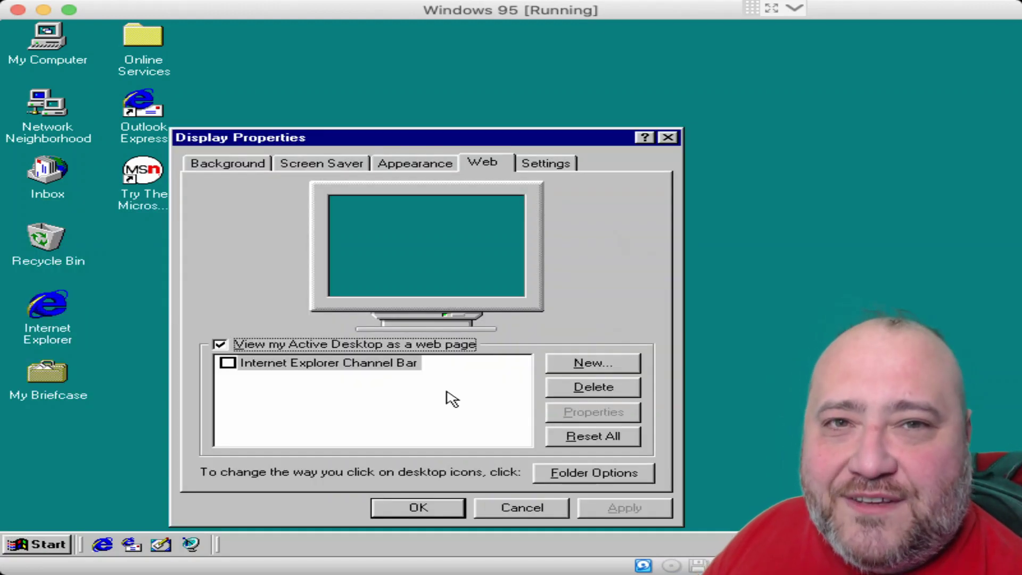
Turn off viewing the Active Desktop as a web page.
left_click(307, 347)
left_click(307, 347)
left_click(308, 348)
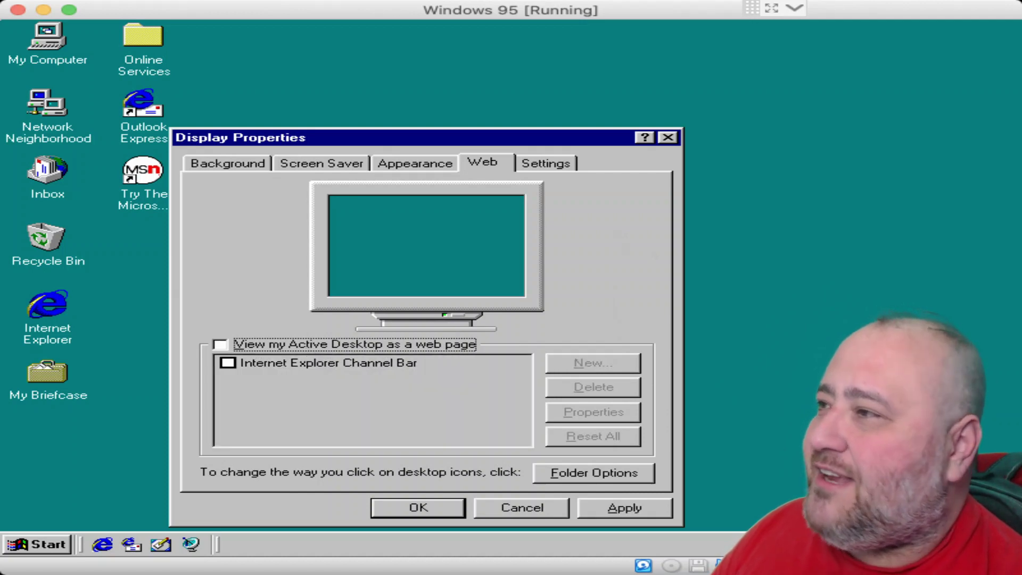
Preview the background pictures starting with Black Thatch and select Clouds as the wallpaper.
left_click(232, 165)
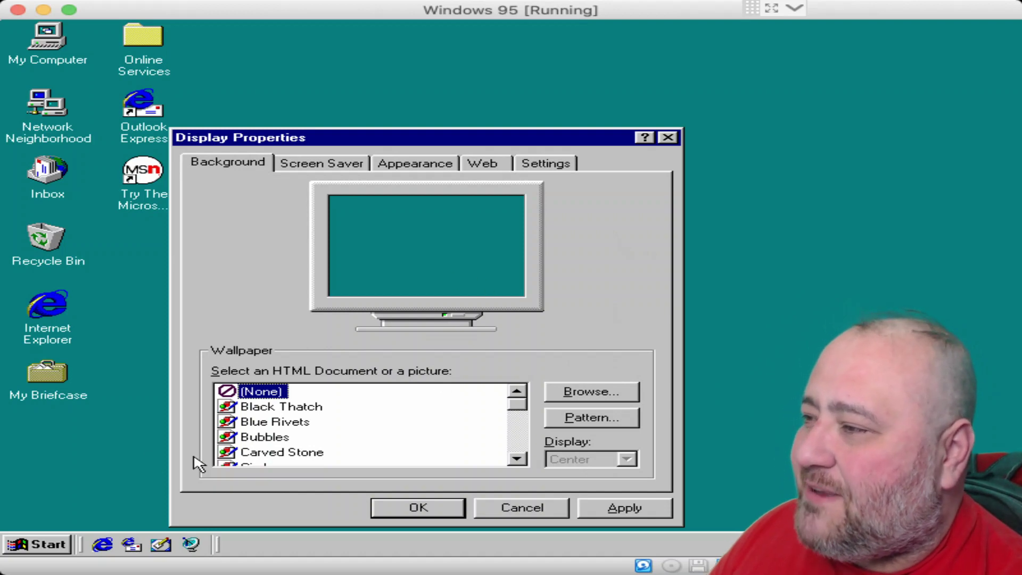
left_click(250, 411)
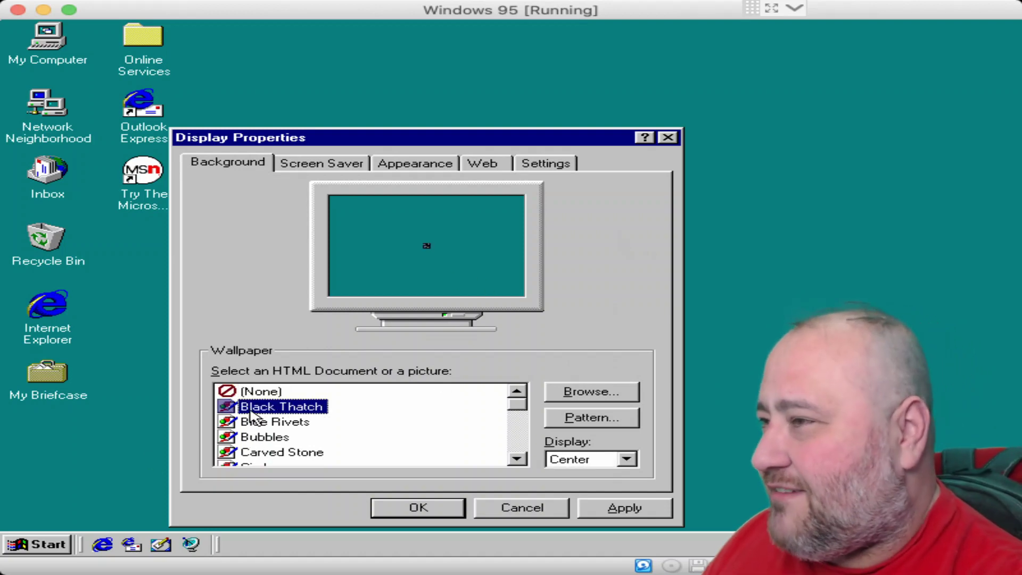
key("Down")
key("Down")
key("Down")
key("Down")
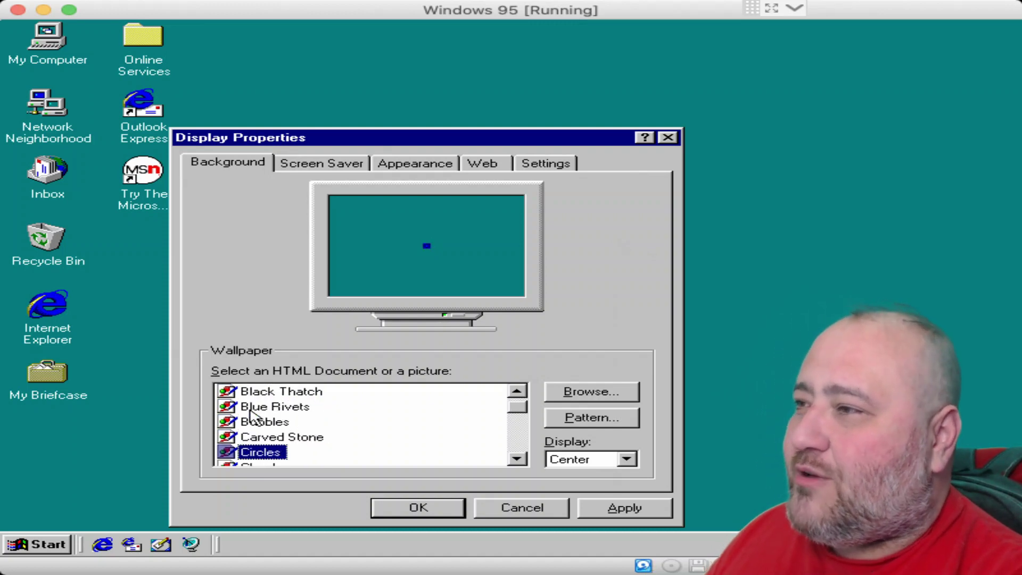
key("Down")
key("Down")
key("Down")
key("Up")
key("Up")
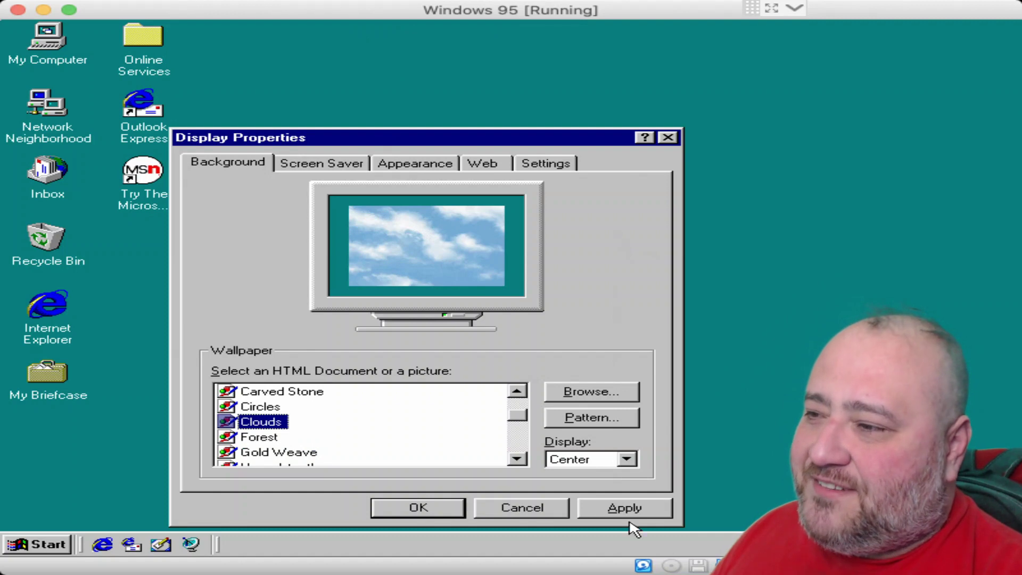
Set the Clouds wallpaper's display to Tile and apply it to the desktop.
left_click(627, 461)
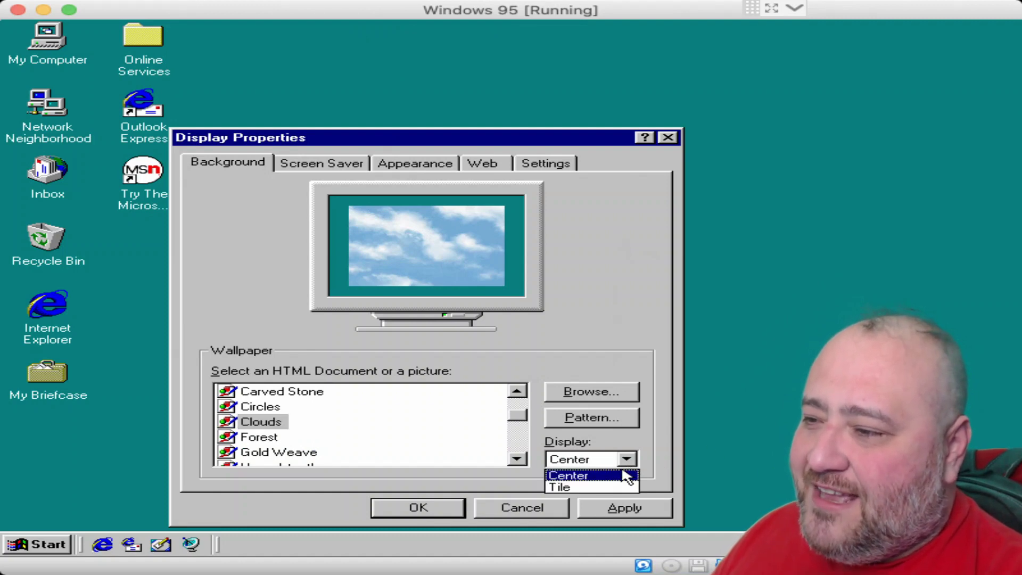
left_click(566, 486)
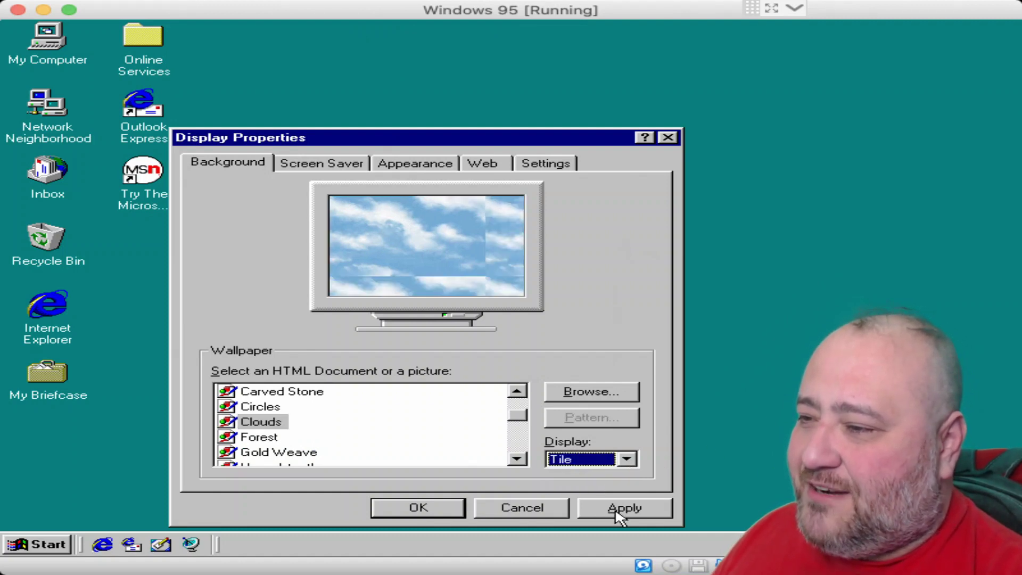
left_click(620, 508)
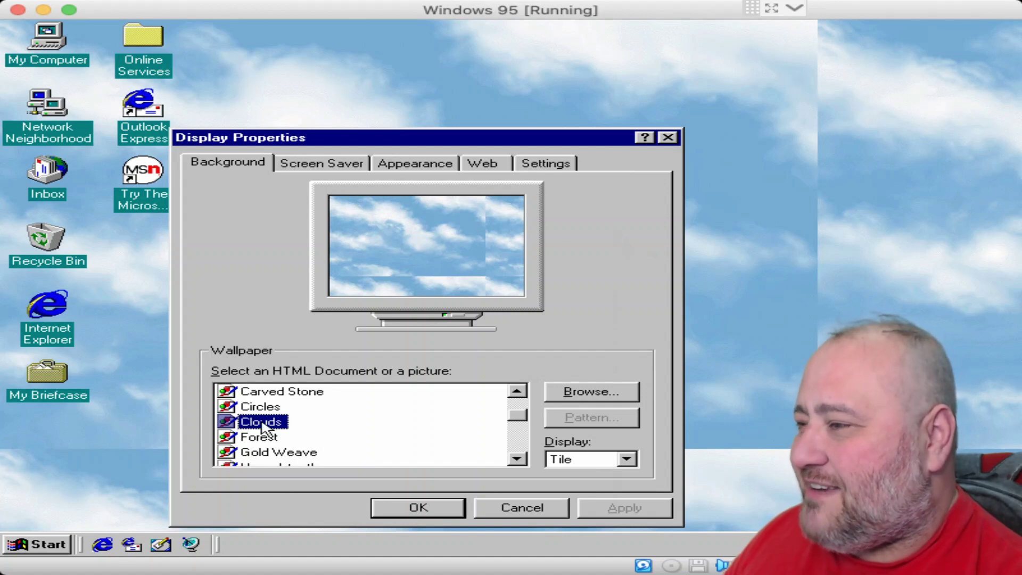
Preview the remaining tiled wallpapers one by one, from Forest through to wallpapr.
key("Down")
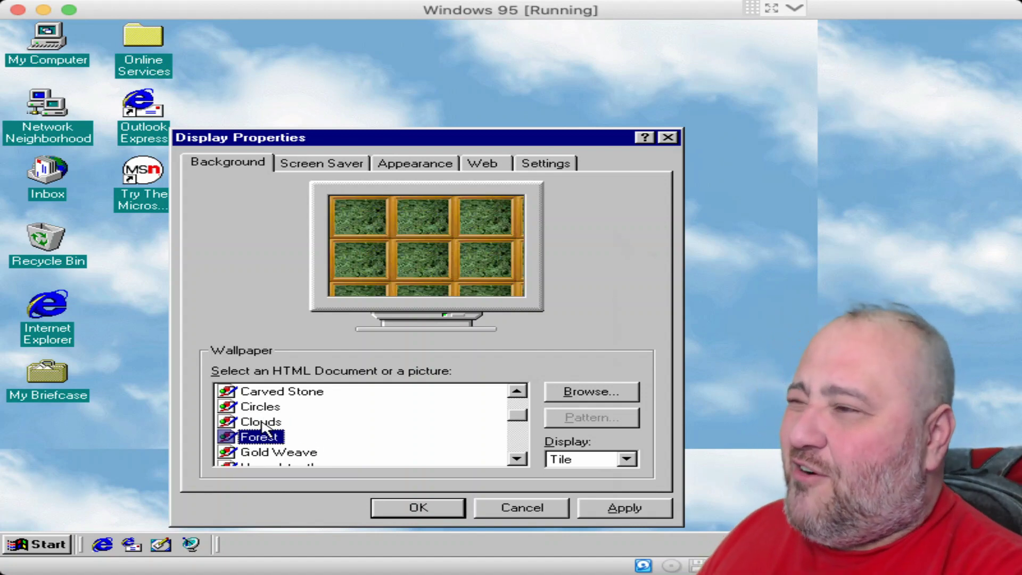
key("Down")
key("Down")
key("Down")
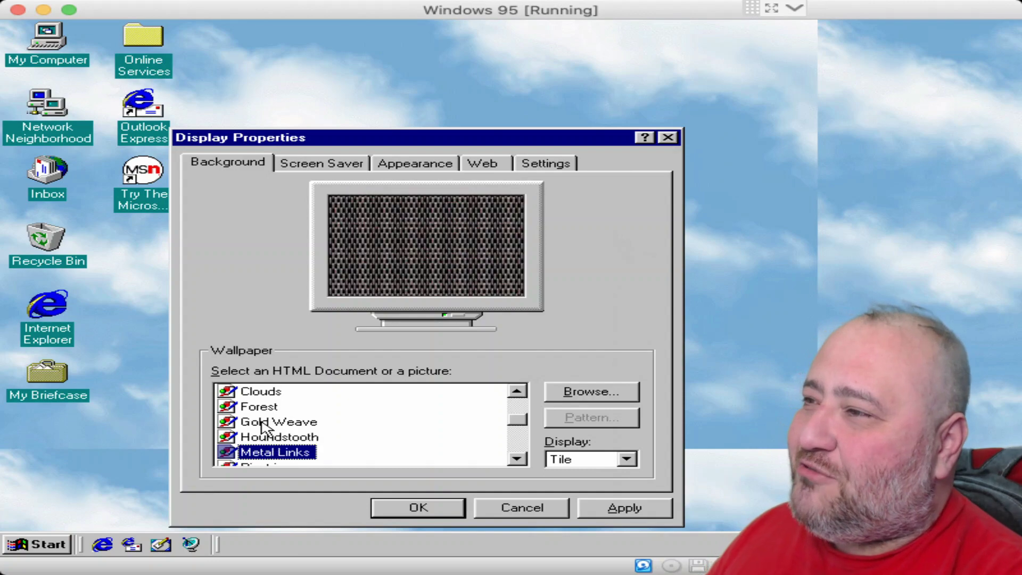
key("Down")
key("Down")
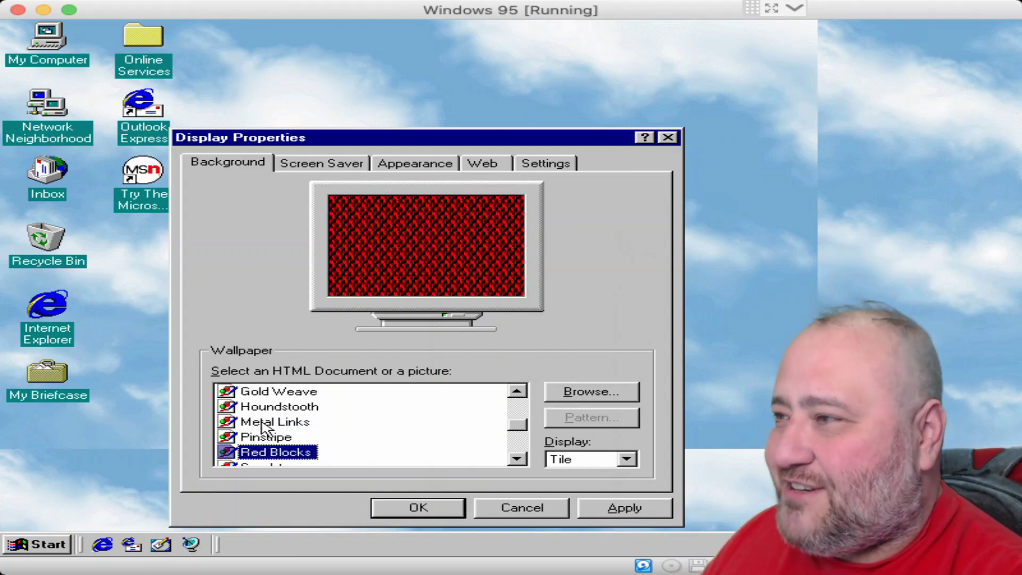
key("Down")
key("Down")
key("Down")
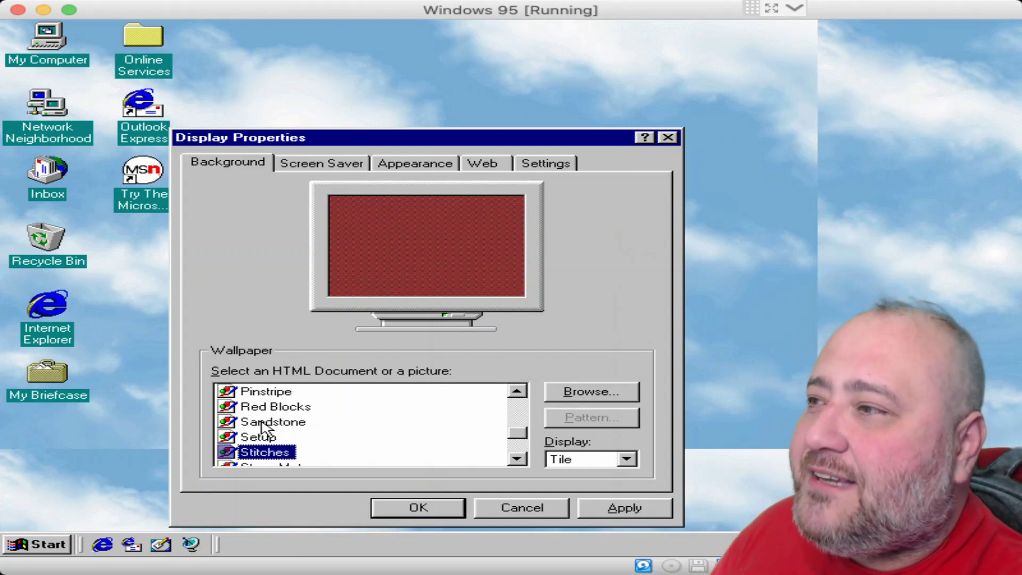
key("Down")
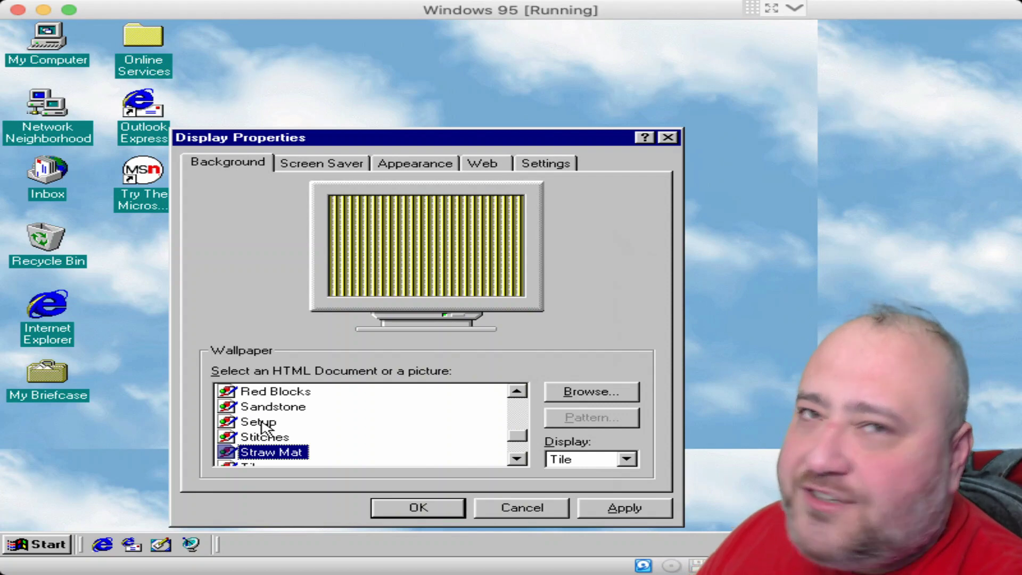
key("Down")
key("Down")
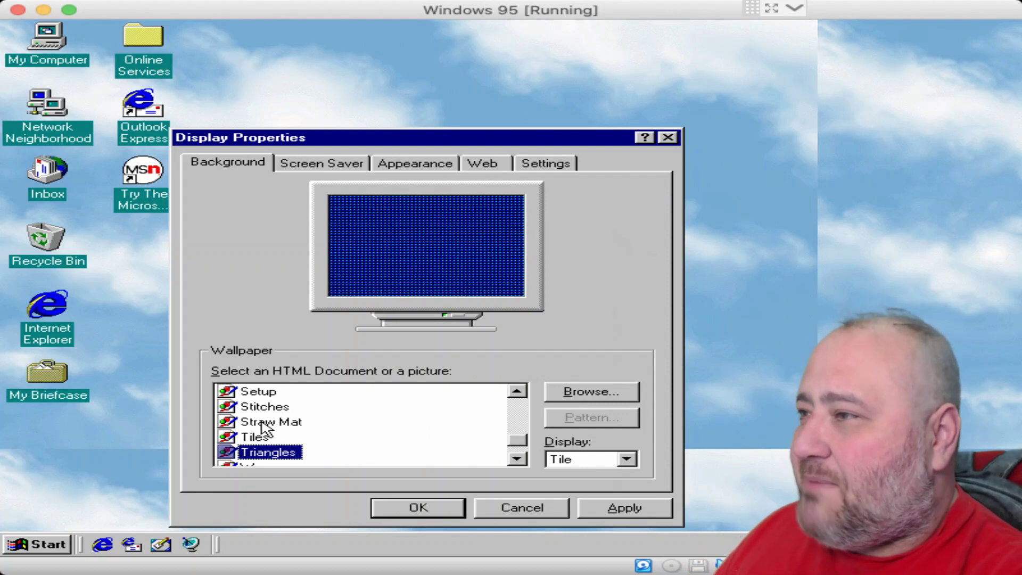
key("Down")
key("Down")
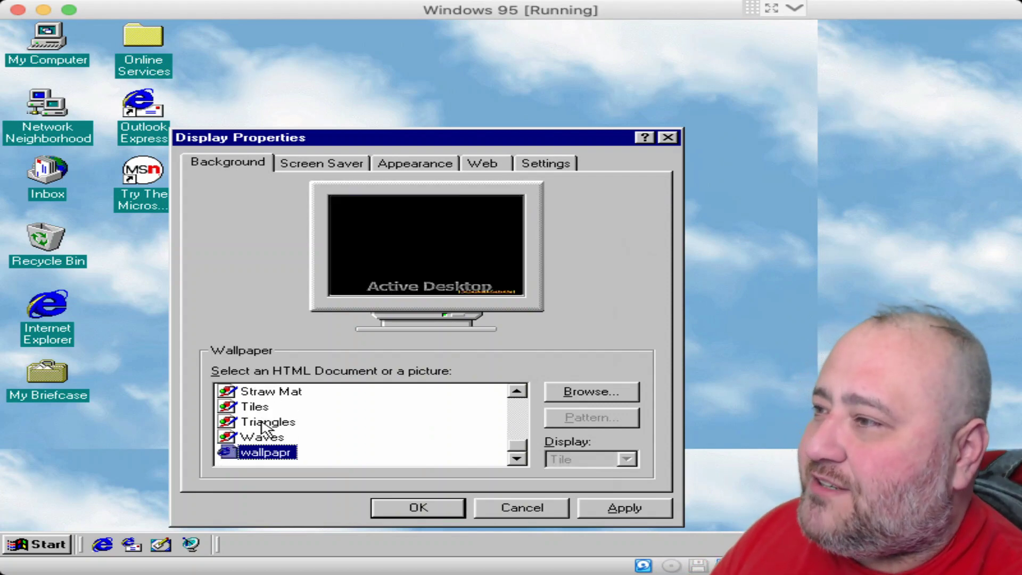
Set the desktop wallpaper to (None) and apply the change.
key("Up")
key("Up")
key("Up")
key("Up")
key("Up")
key("Up")
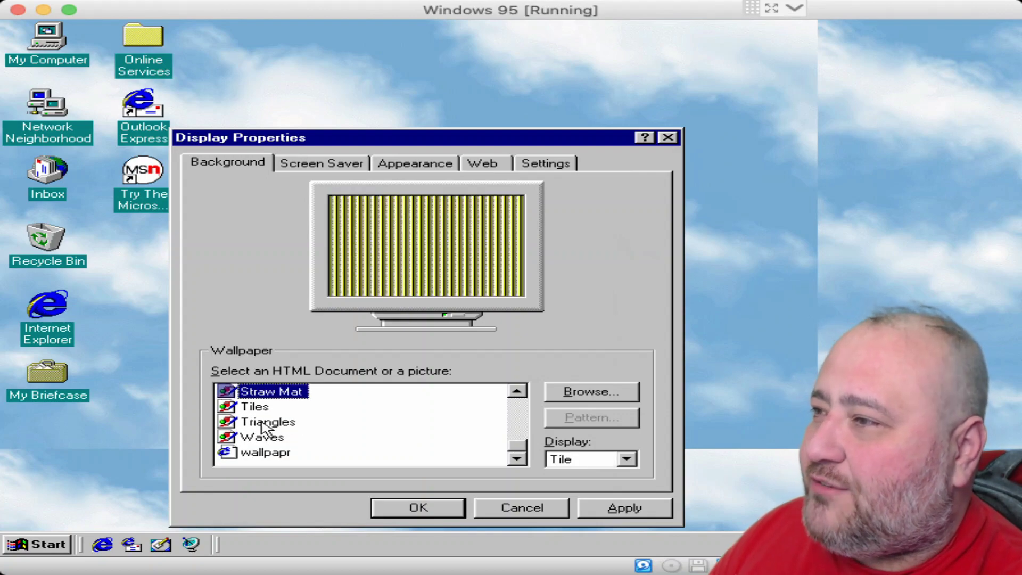
key("Up")
key("Up")
key("Up")
key("Up")
key("Up")
key("Up")
key("Up")
key("Up")
key("Up")
key("Up")
key("Up")
key("Up")
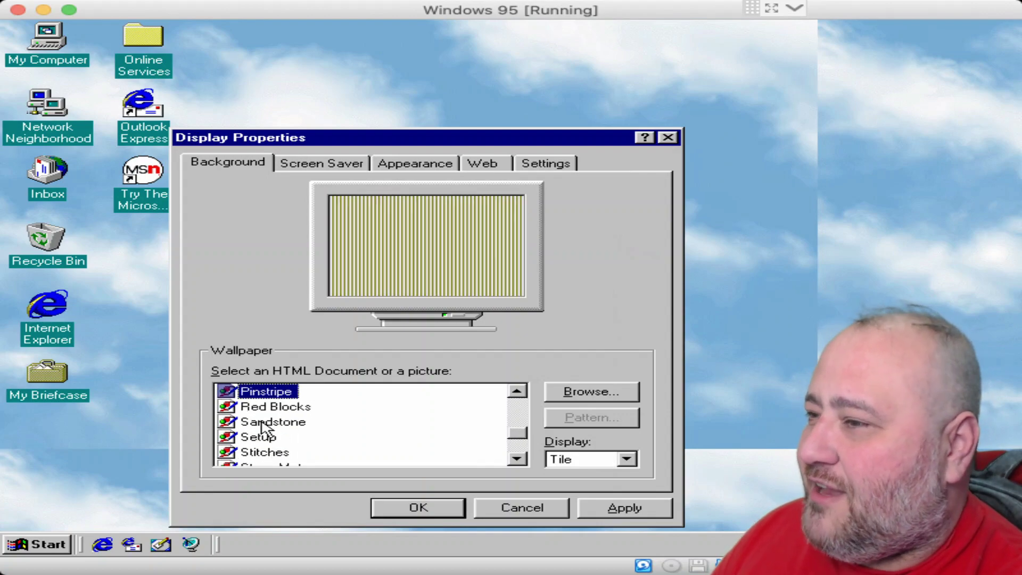
key("Up")
key("Up")
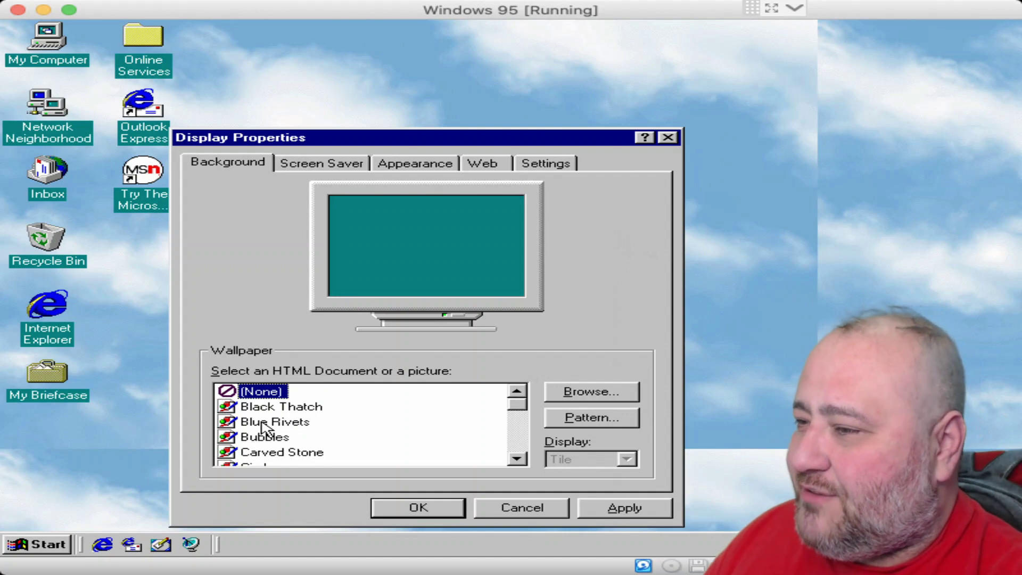
left_click(591, 503)
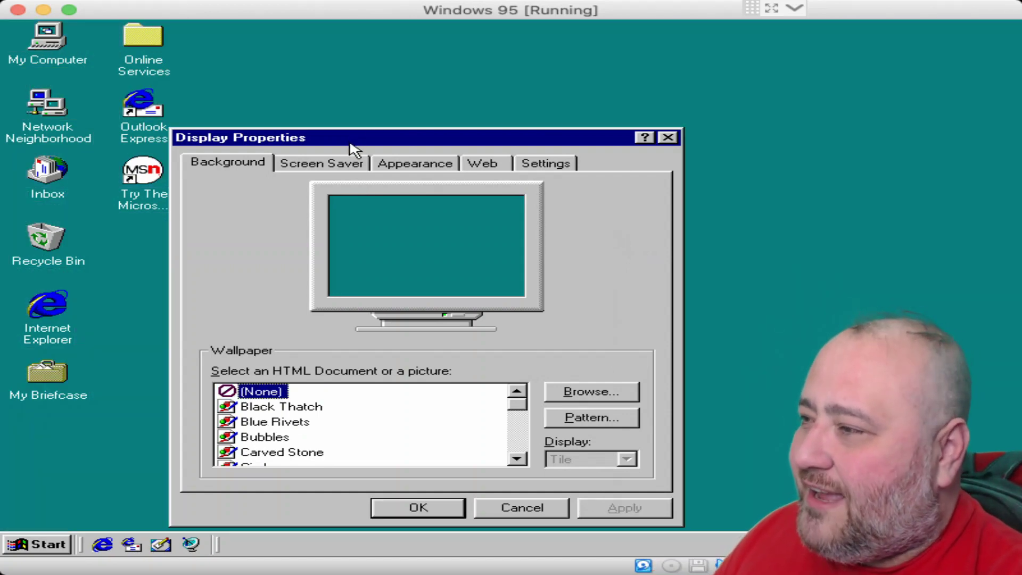
Preview the 3D Flower Box, 3D Flying Objects and 3D Maze screen savers.
left_click(341, 160)
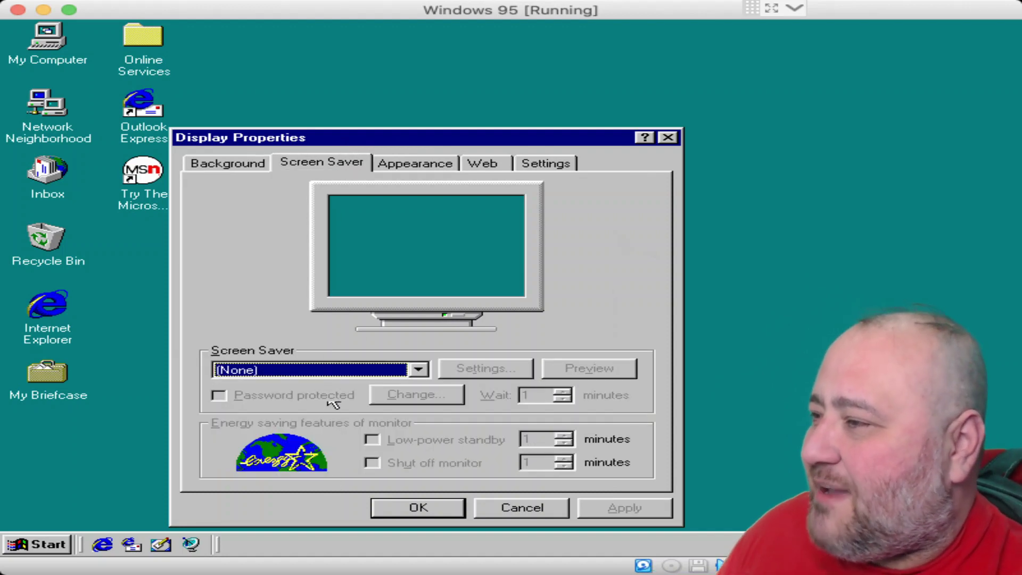
left_click(327, 371)
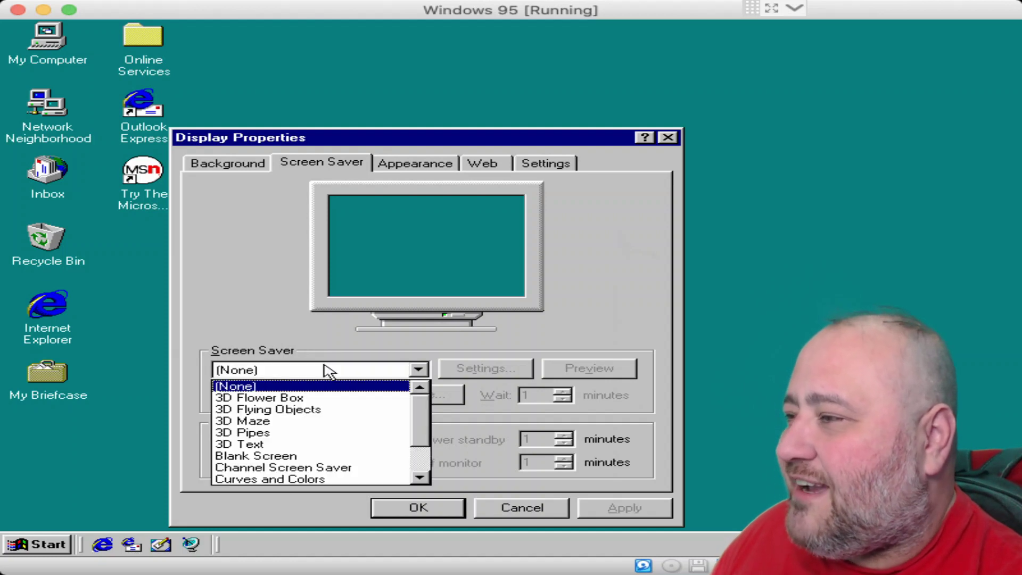
left_click(318, 398)
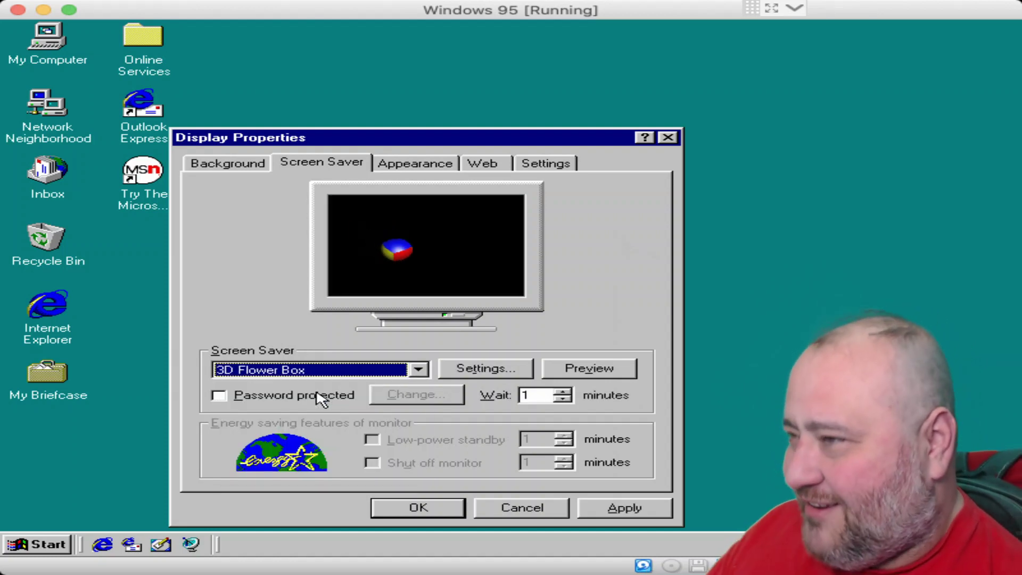
key("Down")
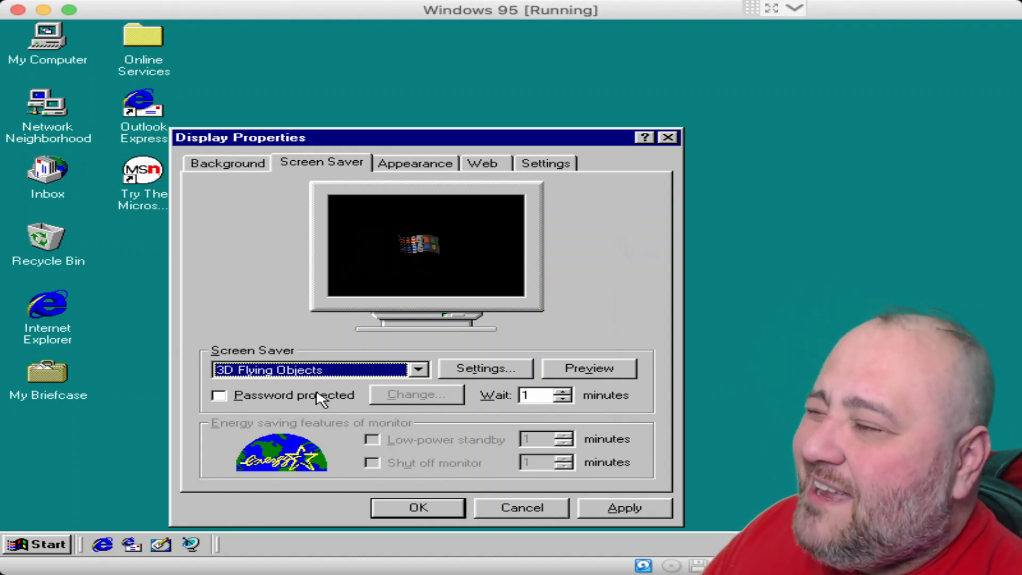
key("Down")
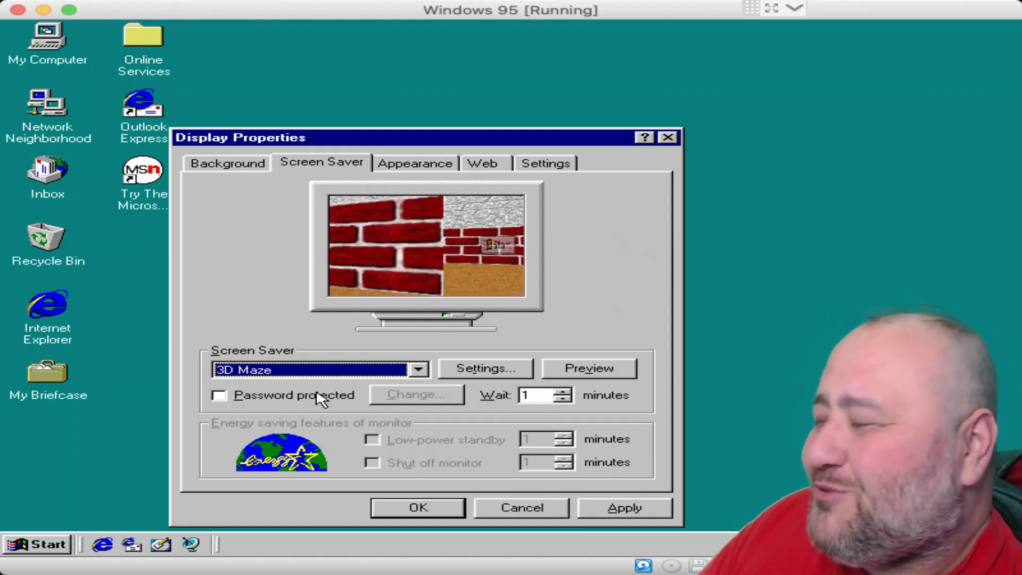
Preview the following screen savers, including 3D Text, Blank Screen and Curves and Colors, up to Flying Windows.
key("Down")
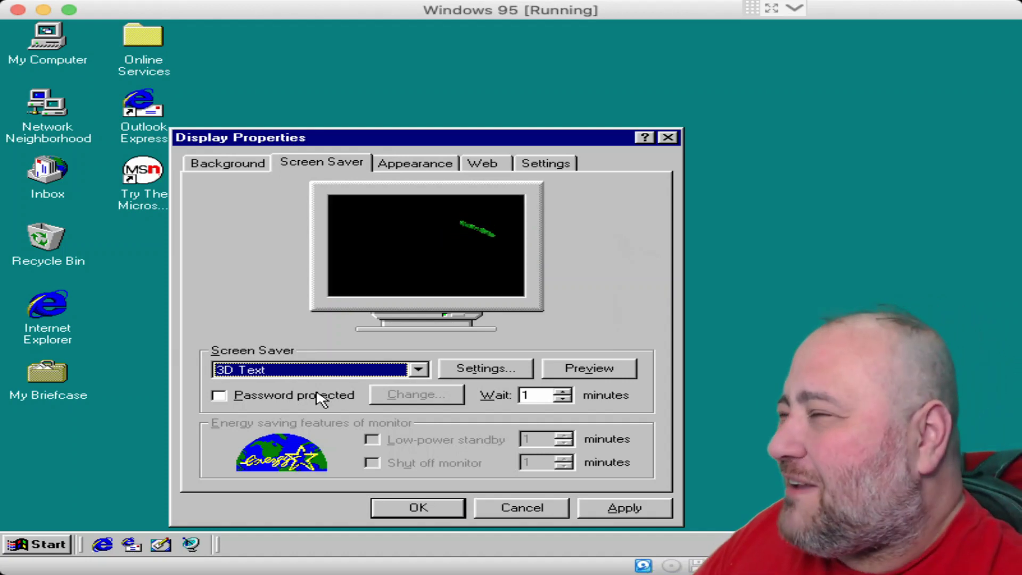
key("Down")
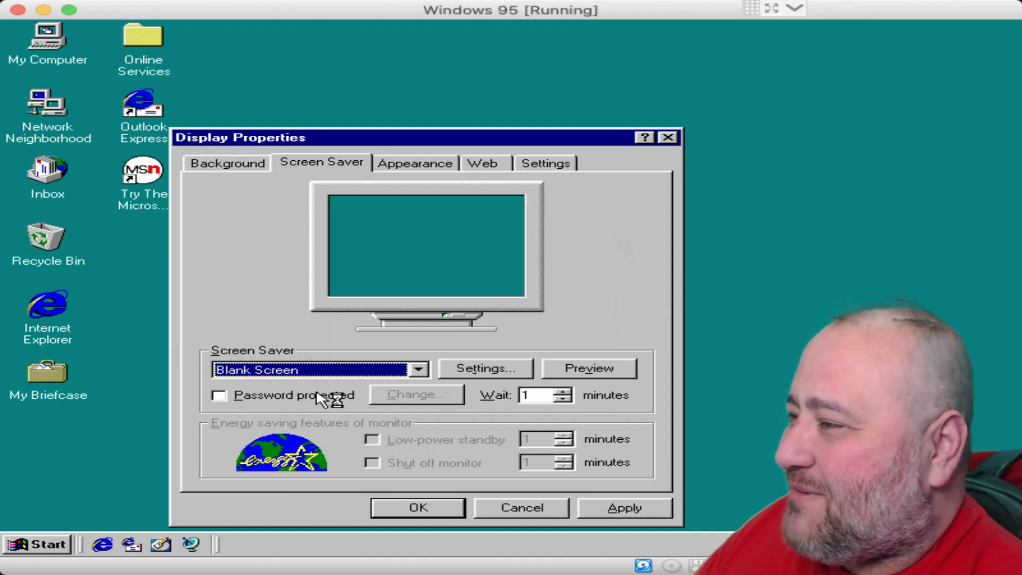
key("Down")
key("Up")
key("Down")
key("Down")
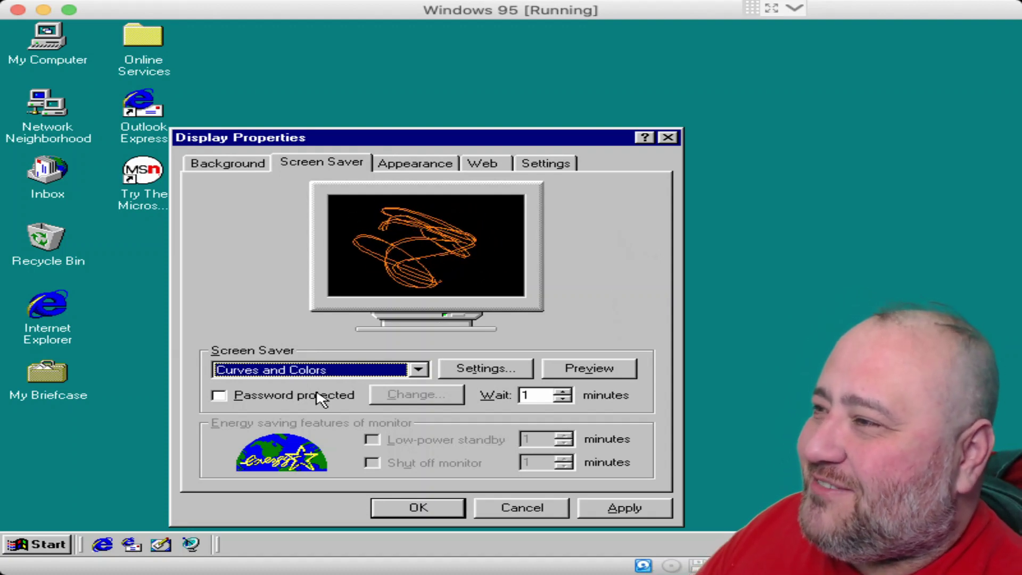
key("Down")
key("Down")
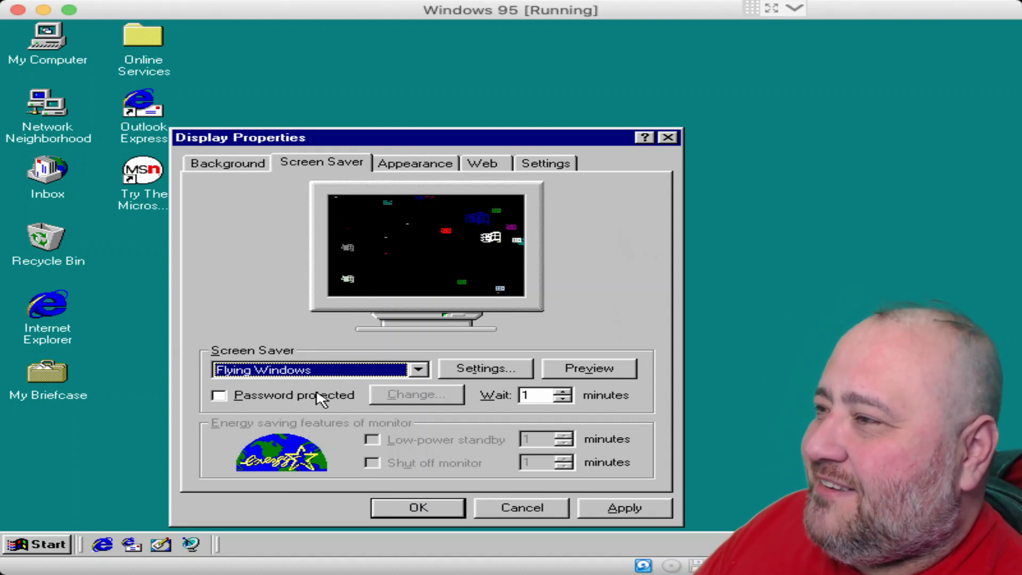
Preview the Mystify Your Mind and Scrolling Marquee screen savers.
key("Down")
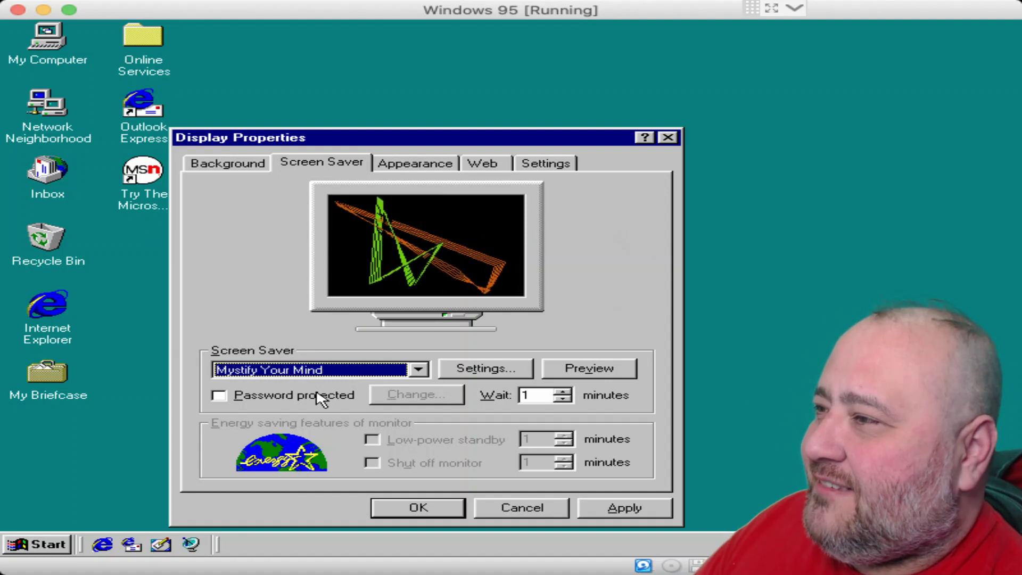
key("Down")
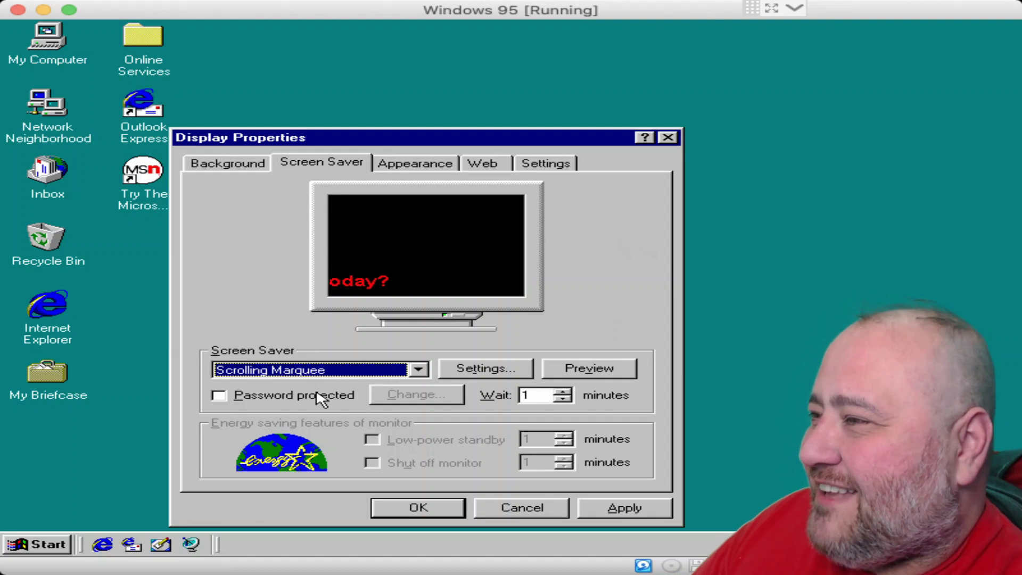
key("Up")
key("Down")
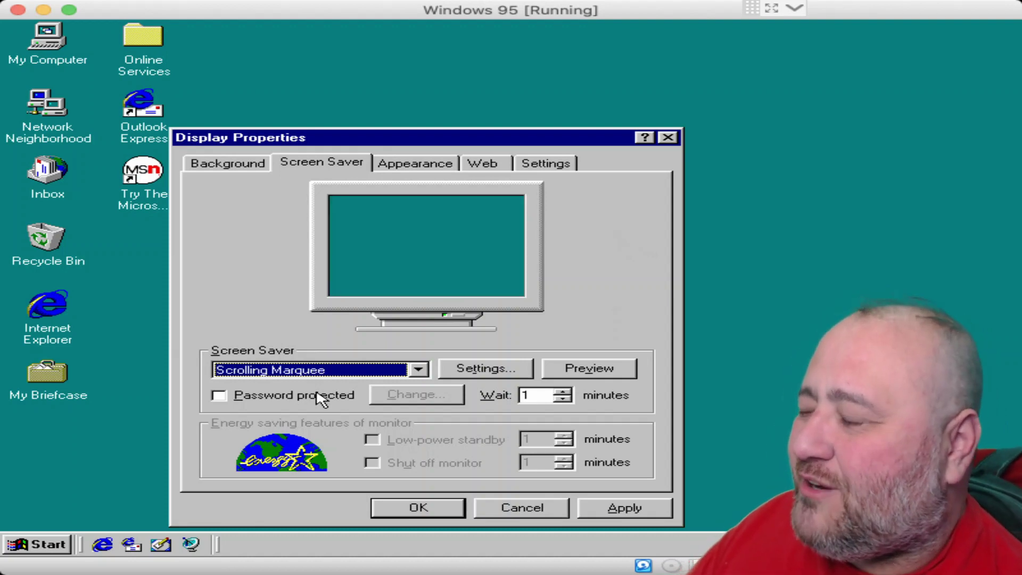
Go back through the screen savers, viewing 3D Text and 3D Maze, and set the screen saver to (None).
key("Up")
key("Up")
key("Up")
key("Up")
key("Up")
key("Up")
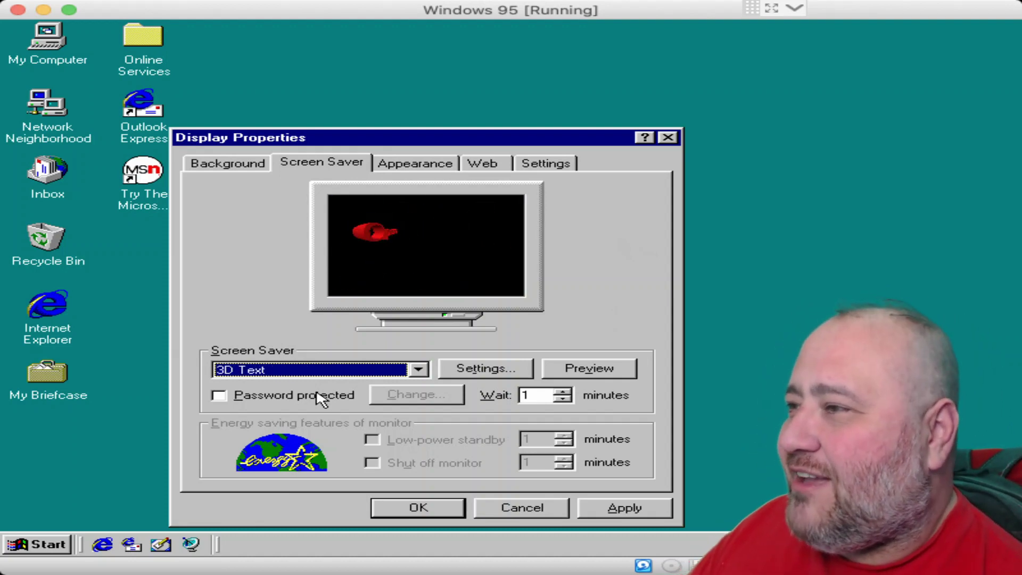
key("Up")
key("Up")
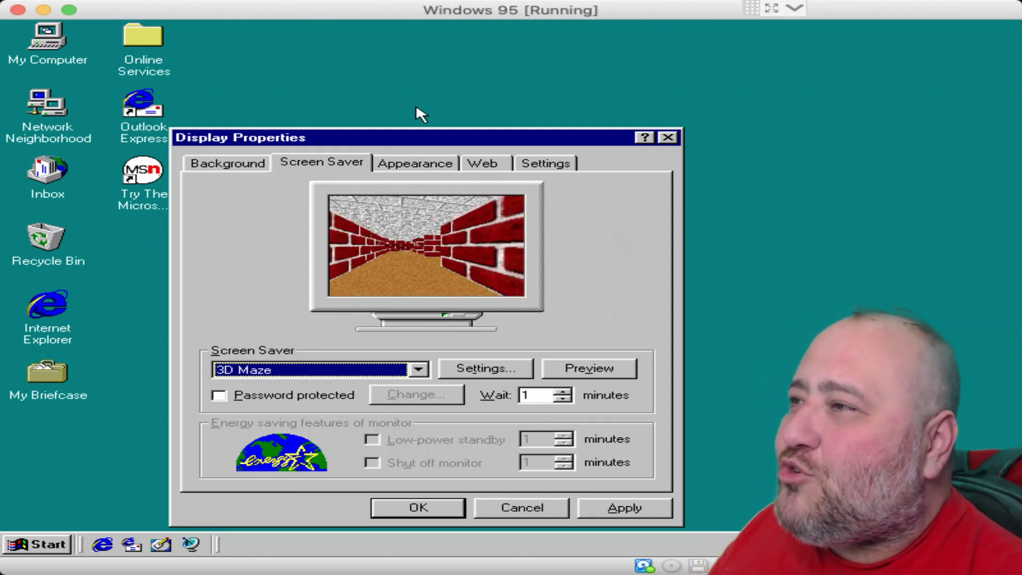
key("Up")
key("Up")
key("Up")
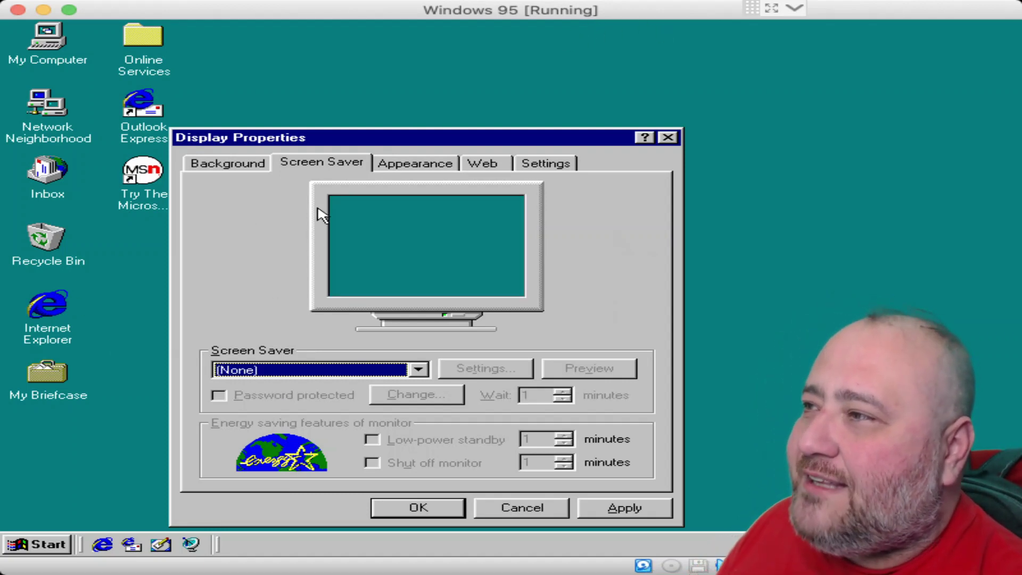
Preview the desktop appearance schemes from Pumpkin (large) through Rainy Day and Rose to Slate.
left_click(398, 175)
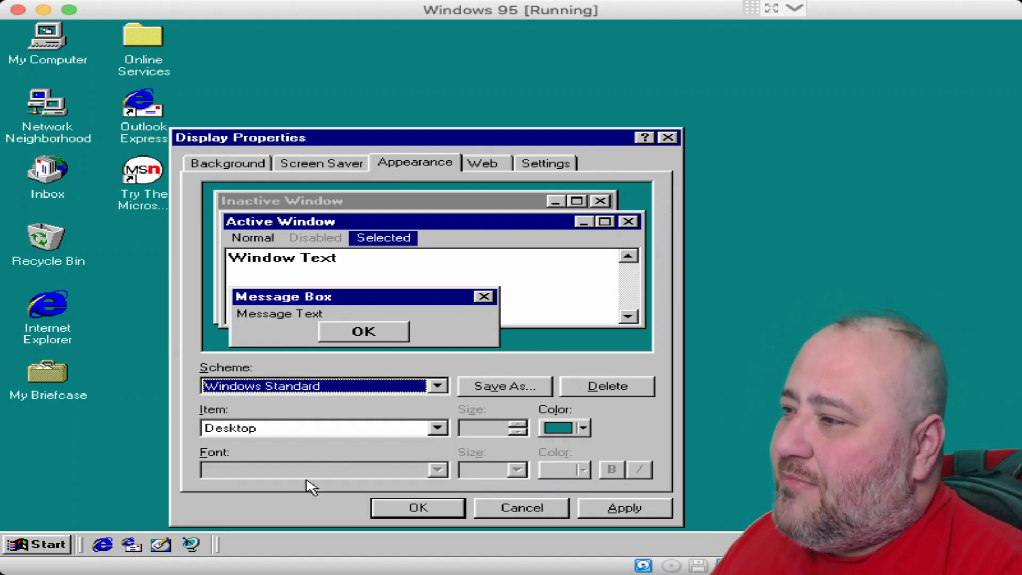
left_click(328, 387)
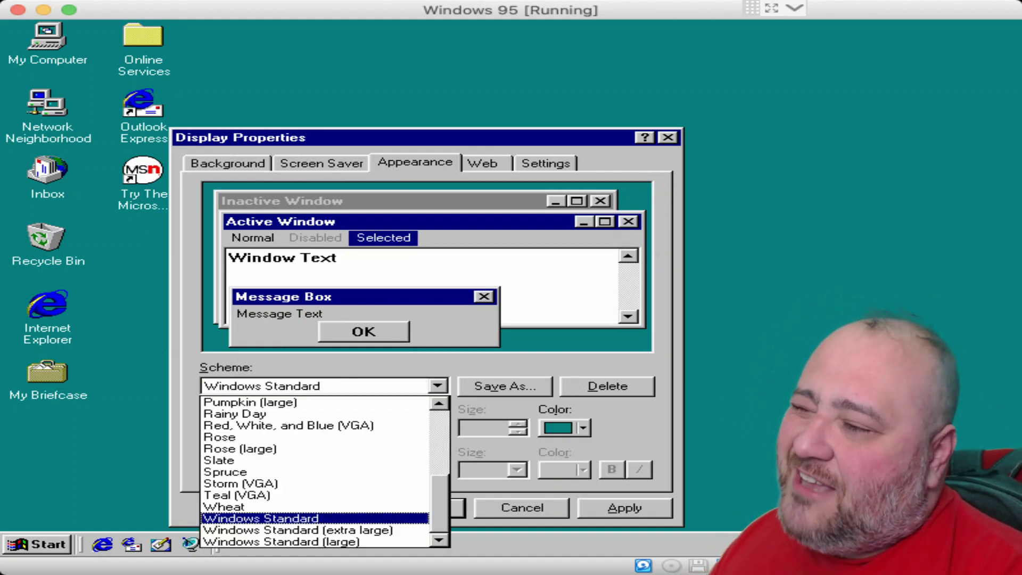
left_click(326, 402)
key("Down")
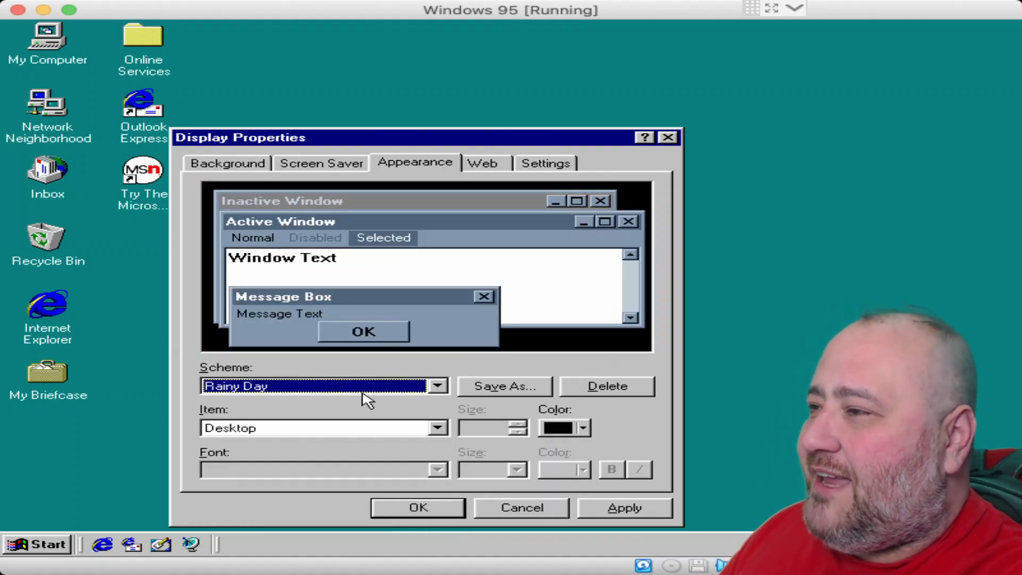
key("Down")
key("Down")
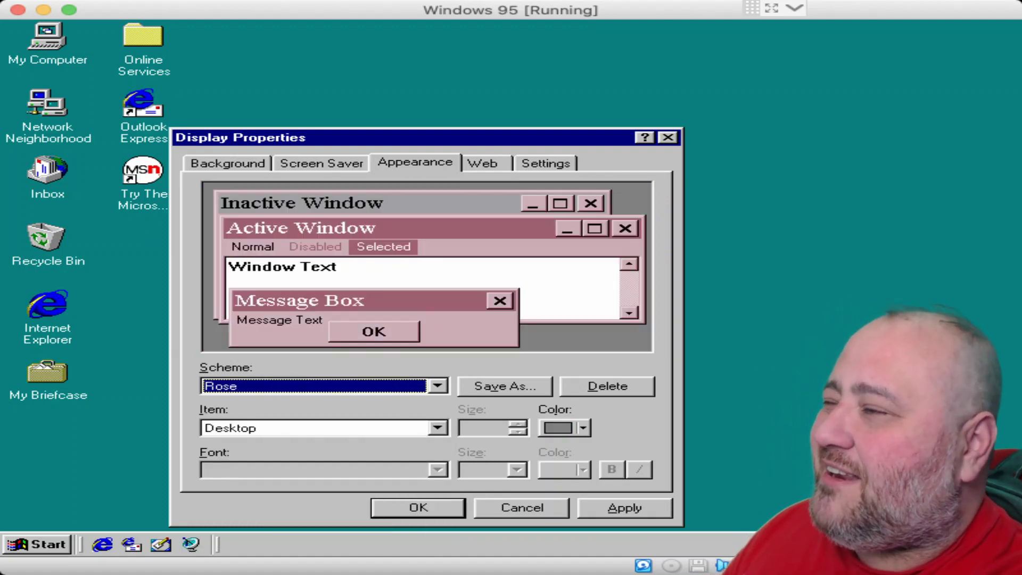
key("Down")
key("Down")
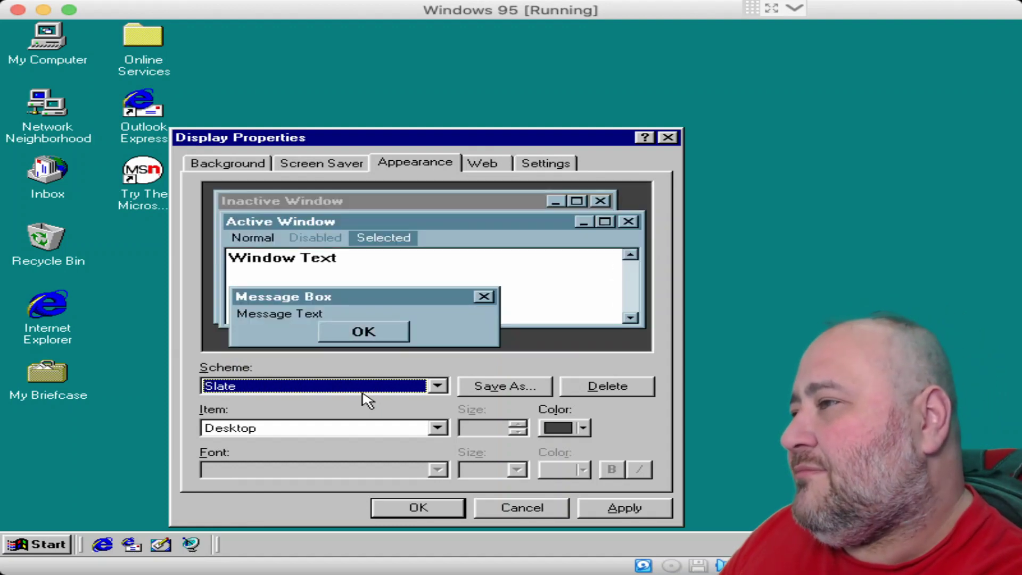
Preview the remaining appearance schemes, including Teal (VGA) and Windows Standard (extra large), and return the selection to Windows Standard.
key("Down")
key("Down")
key("Down")
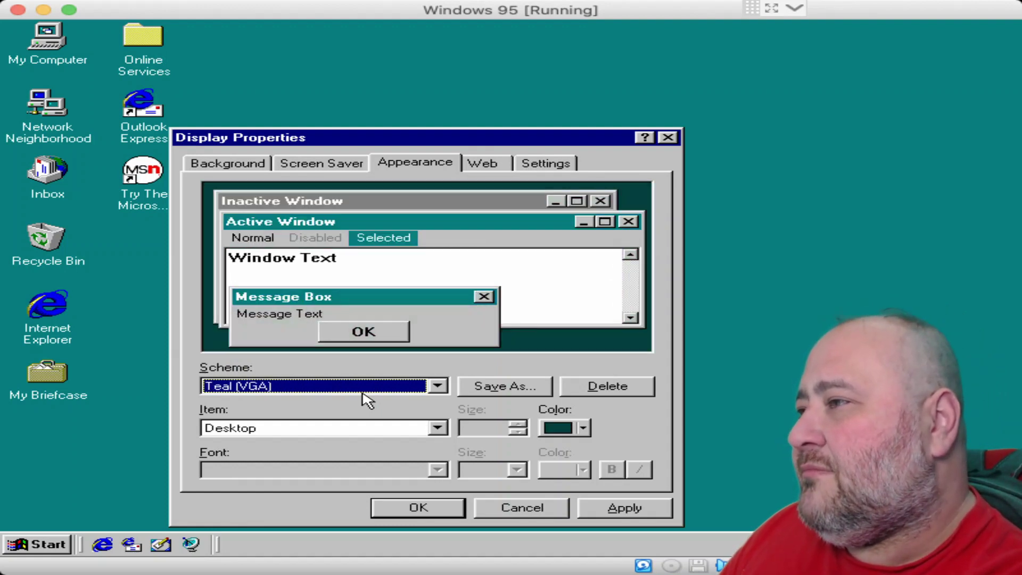
key("Down")
key("Down")
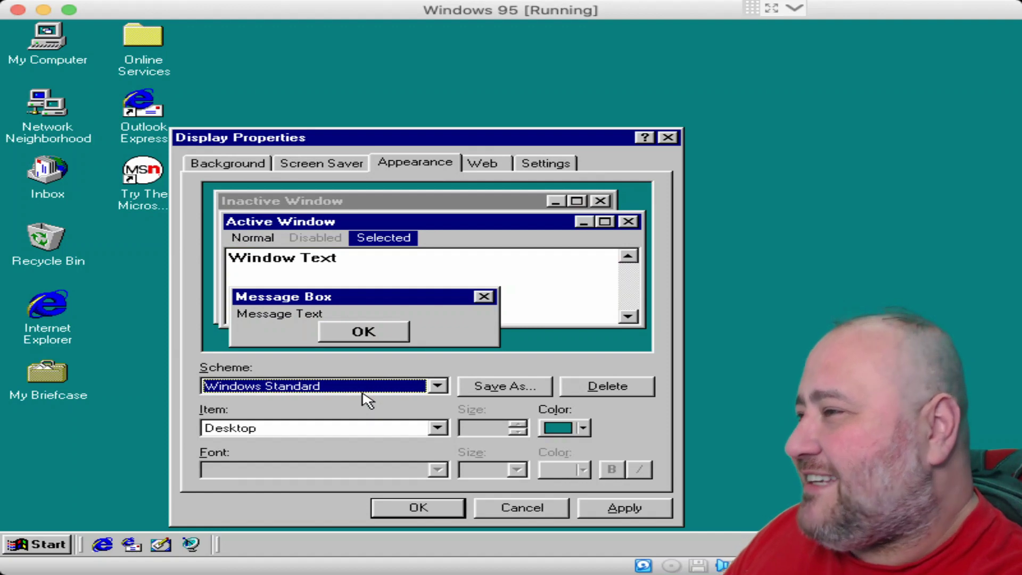
key("Down")
key("Down")
key("Up")
key("Up")
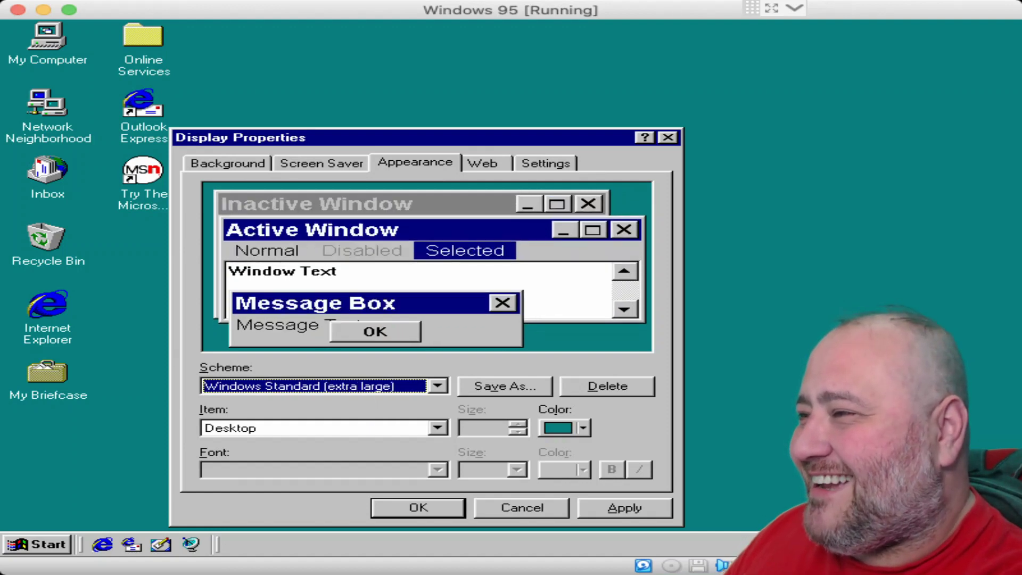
key("Up")
key("Down")
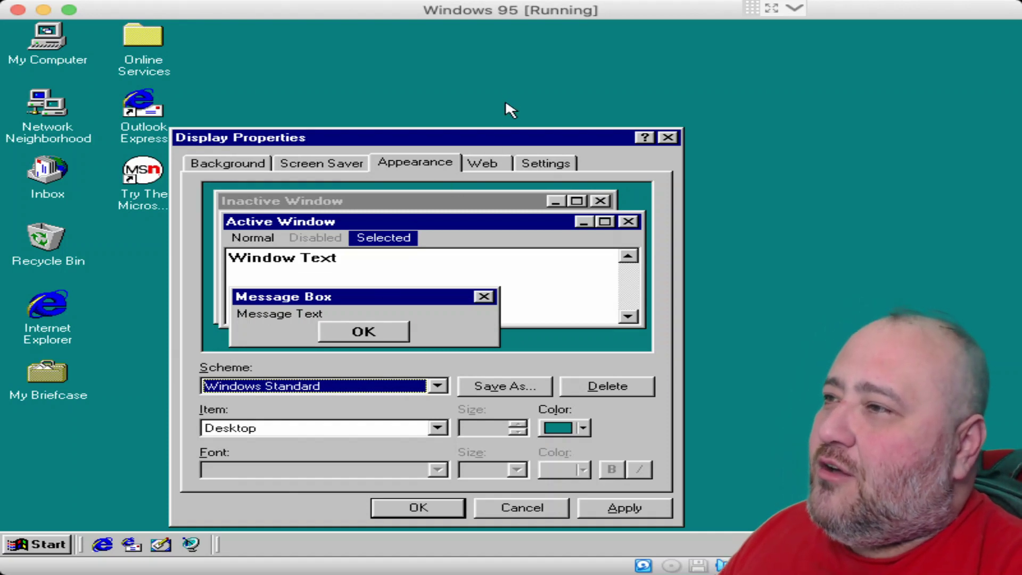
Examine the display's Web options, resolution settings and available color palettes, and close Display Properties without saving.
left_click(492, 163)
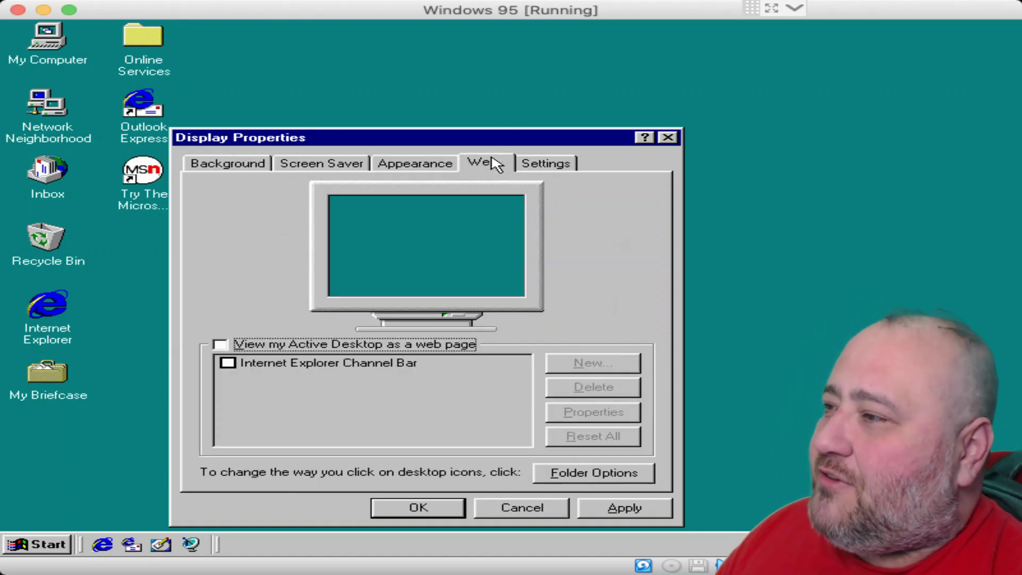
left_click(524, 164)
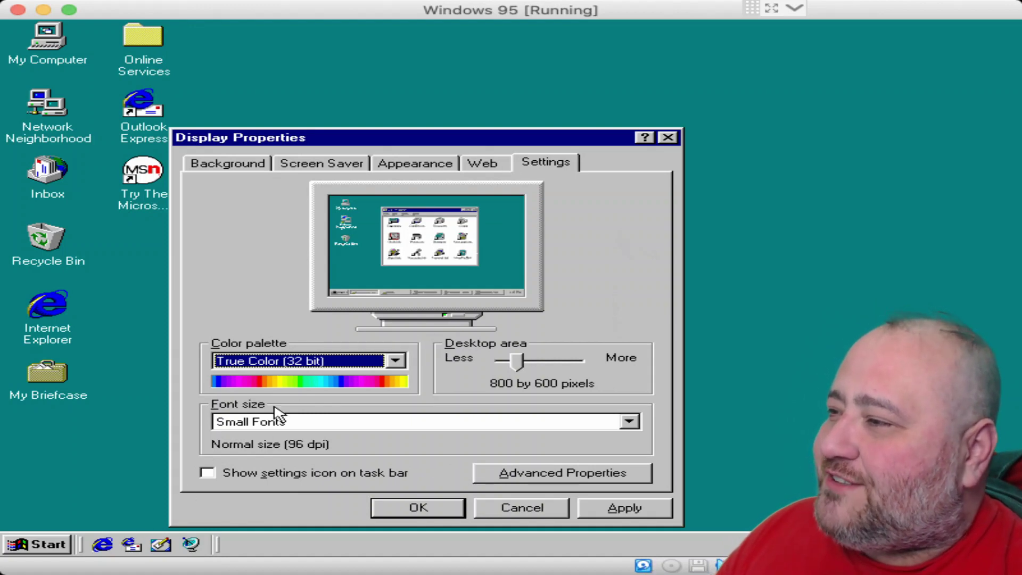
left_click(299, 360)
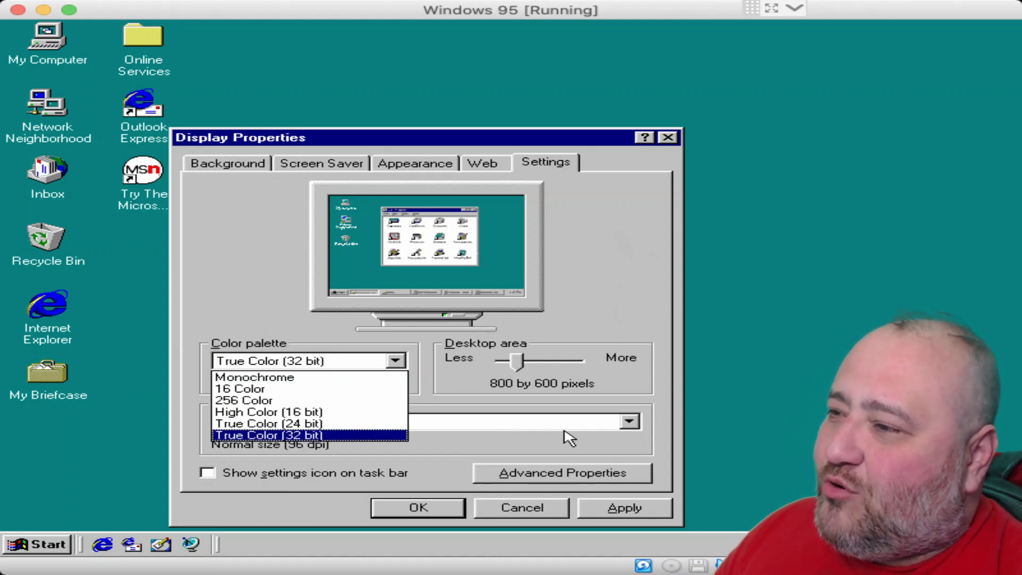
left_click(583, 372)
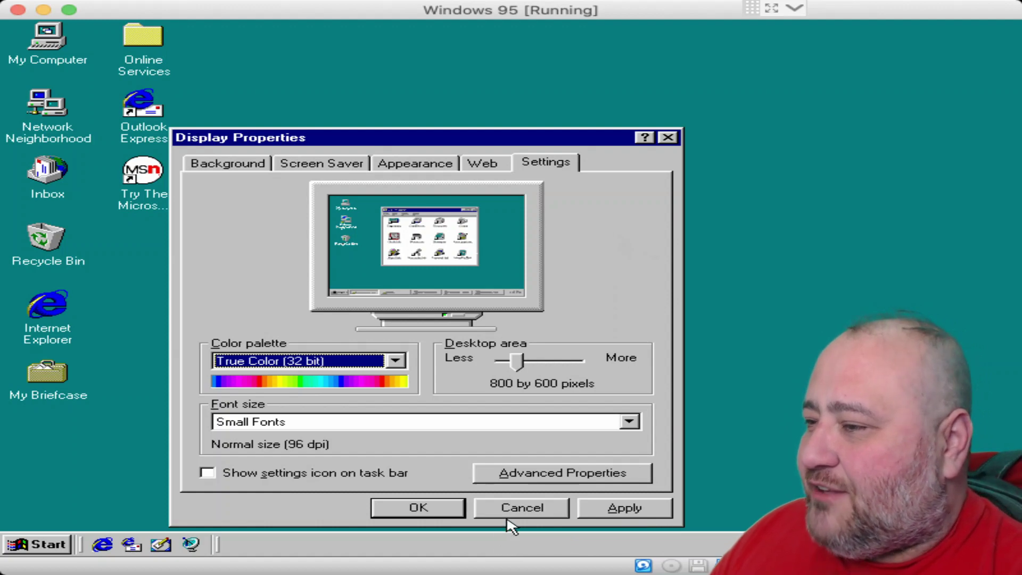
left_click(519, 508)
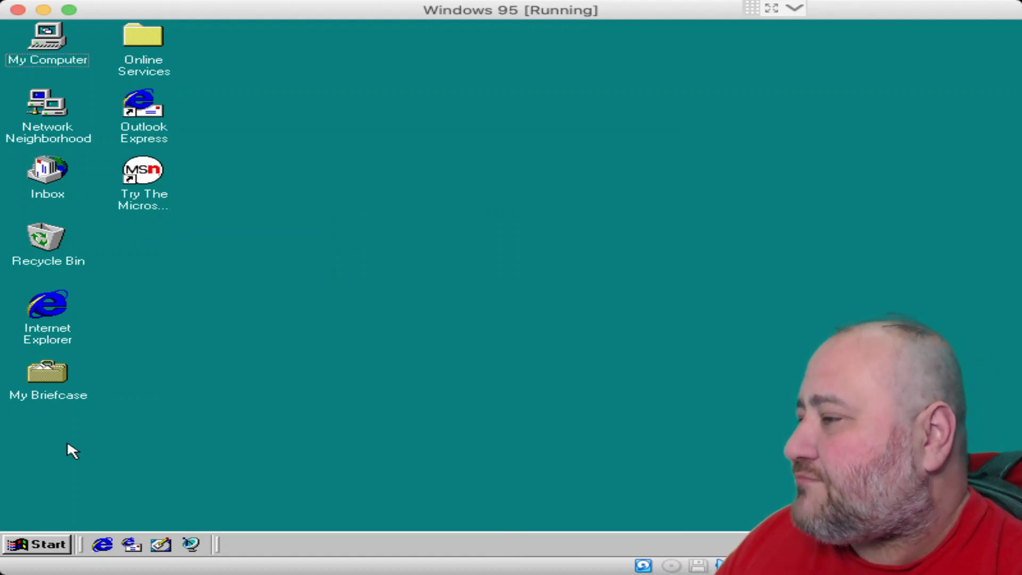
Launch the MS-DOS Prompt and move its window away from the upper-left corner of the desktop.
left_click(30, 544)
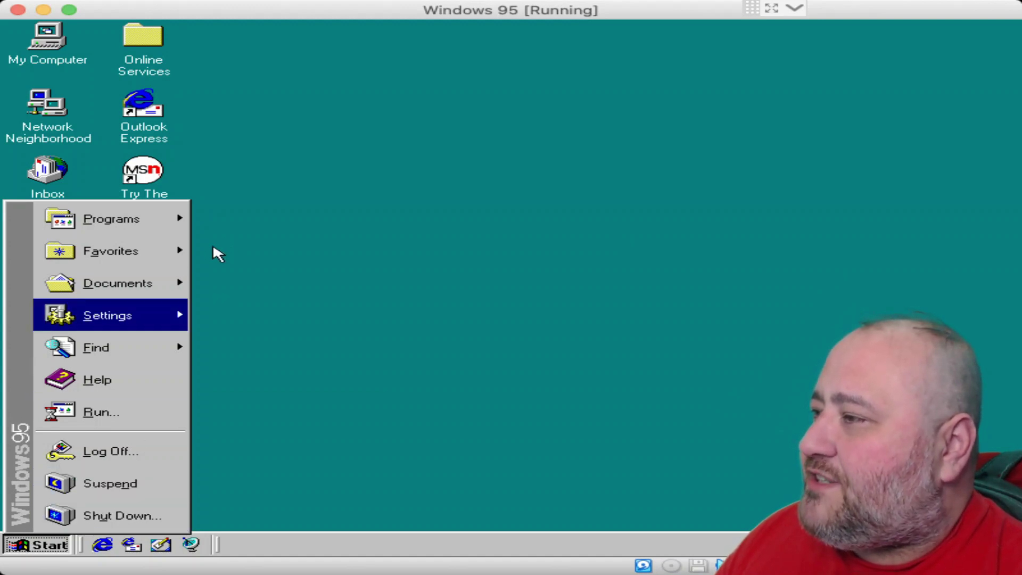
mouse_move(123, 347)
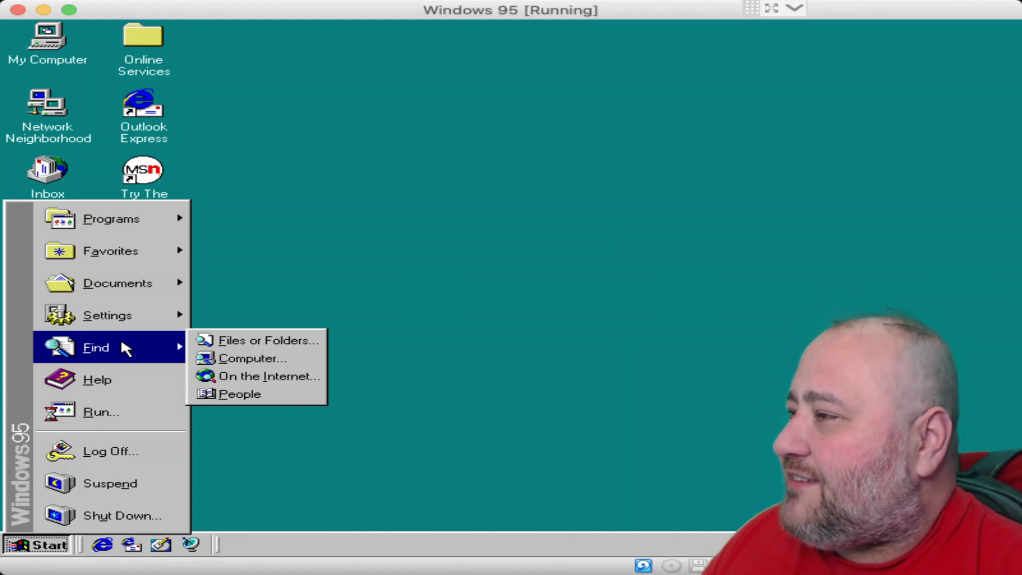
mouse_move(107, 230)
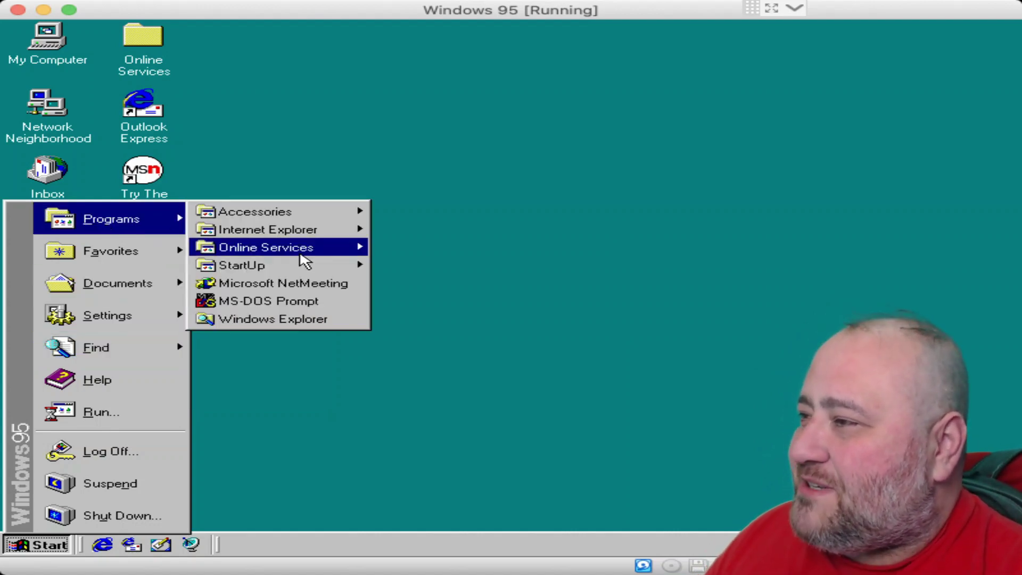
left_click(354, 302)
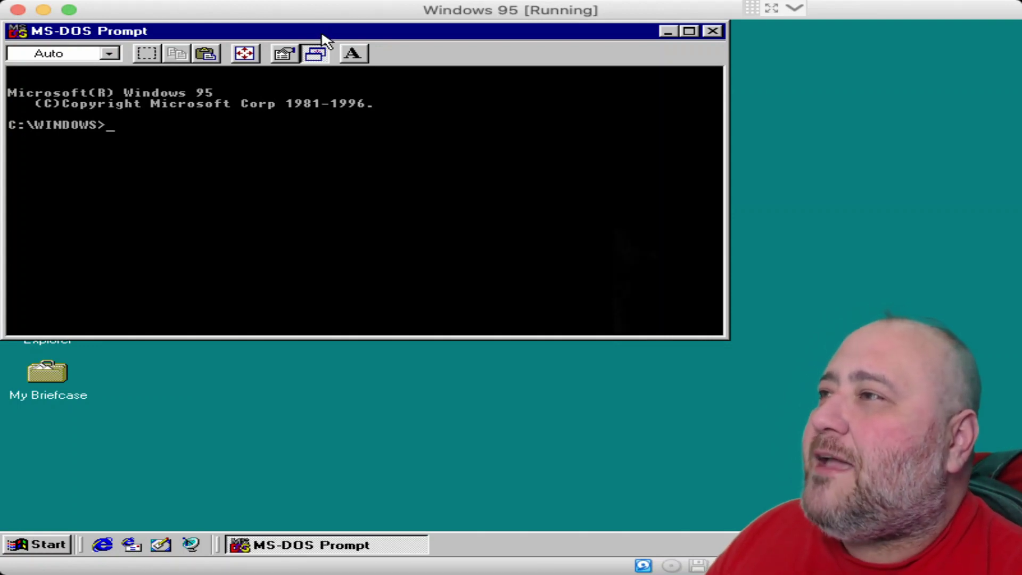
left_click_drag(325, 40, 394, 89)
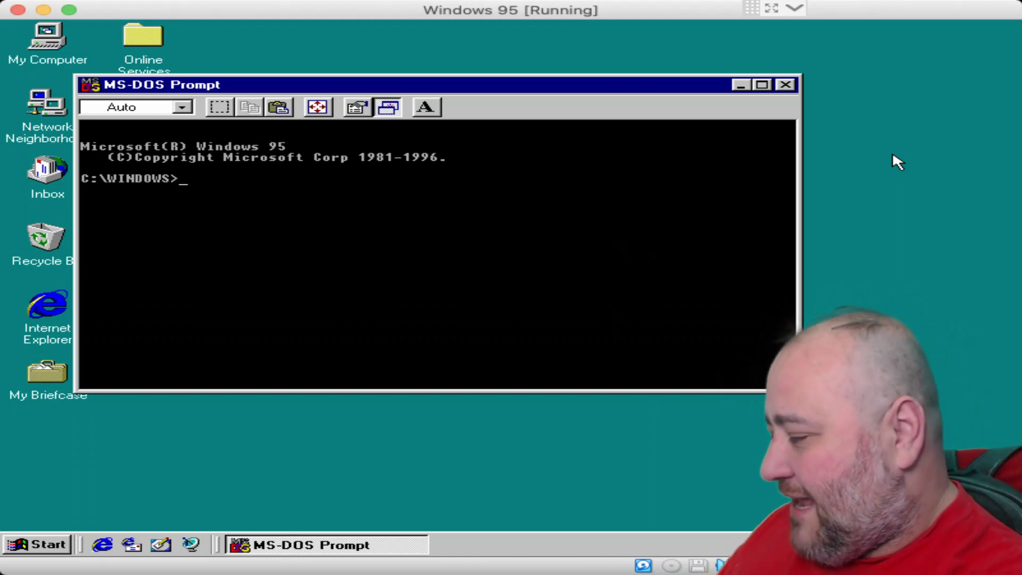
Try the command cle, and clear the MS-DOS Prompt screen with cls.
type("cle")
key("Return")
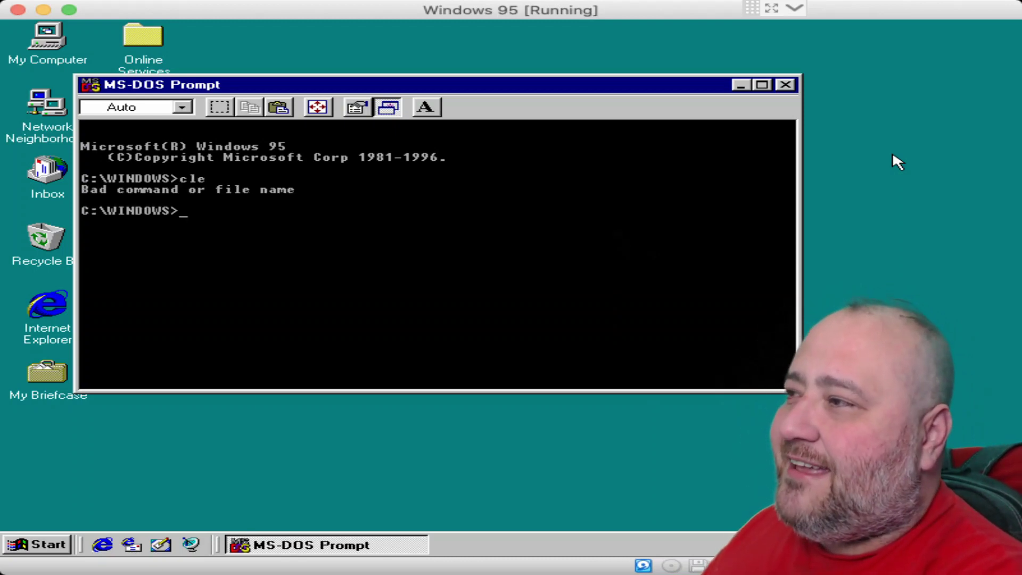
type("cl")
type("s")
key("Return")
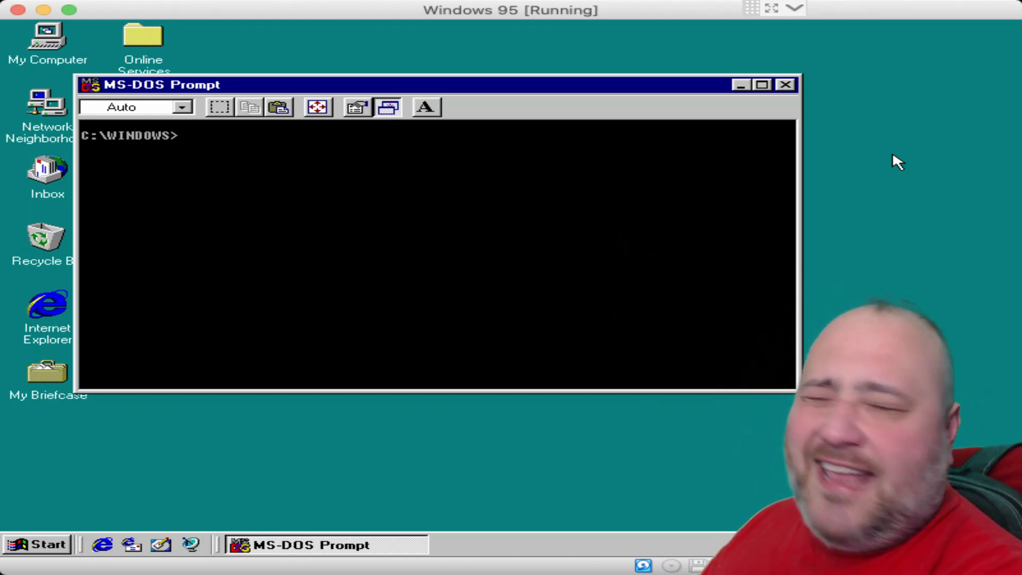
List the contents of C:\WINDOWS with dir, and include all its subfolders with dir /s.
type("dir")
key("Return")
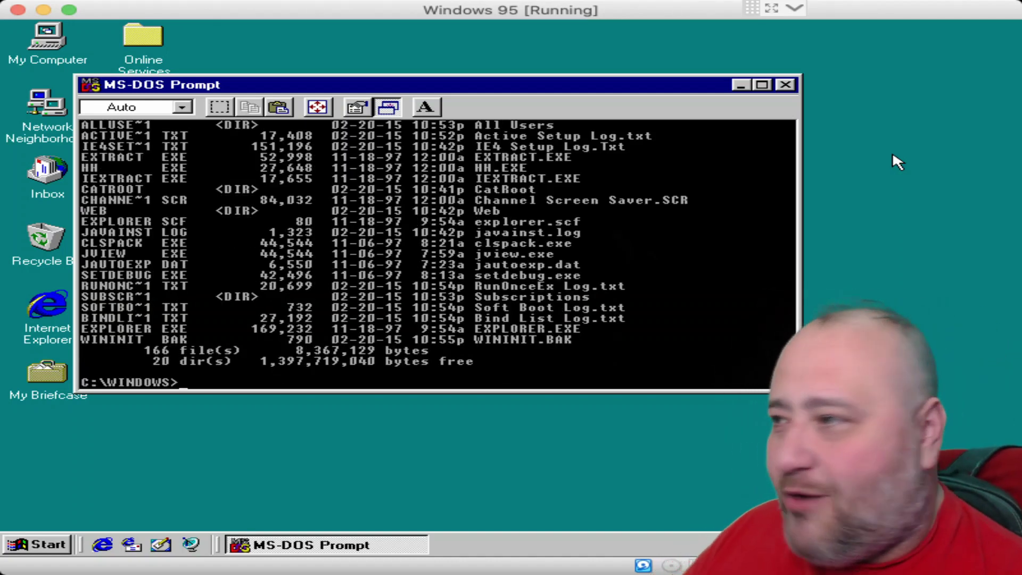
type("dir")
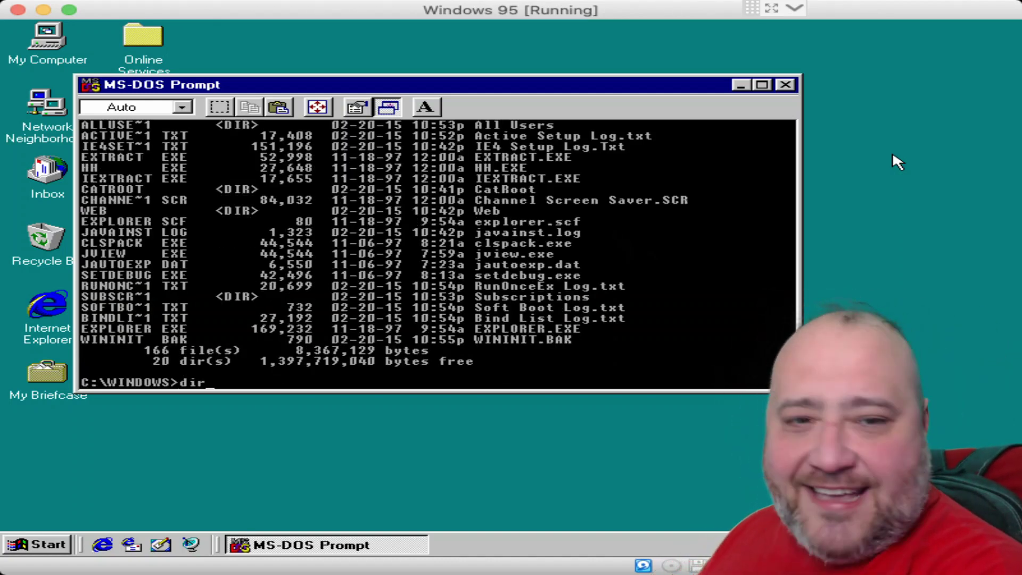
key("Return")
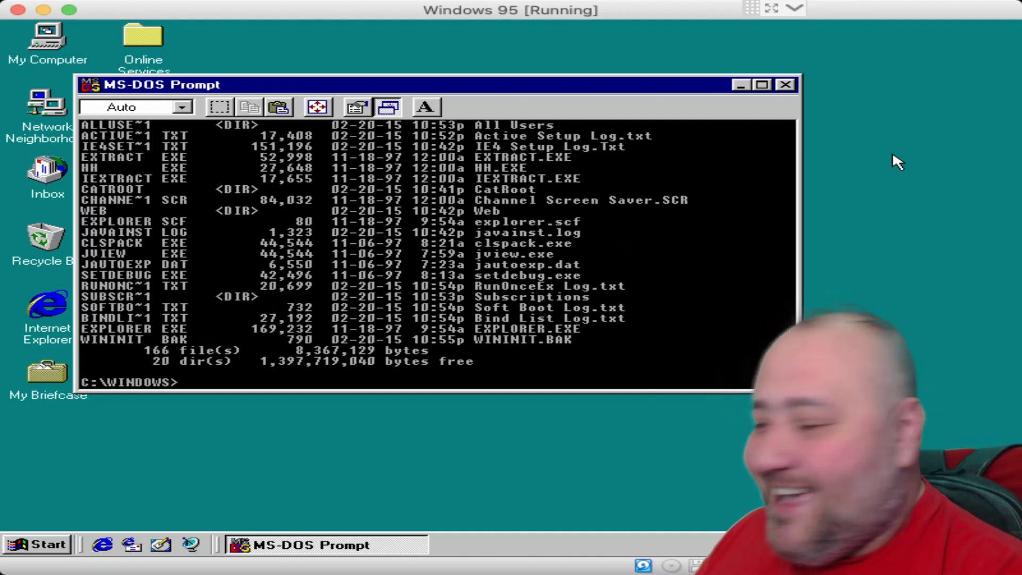
type("dir /s")
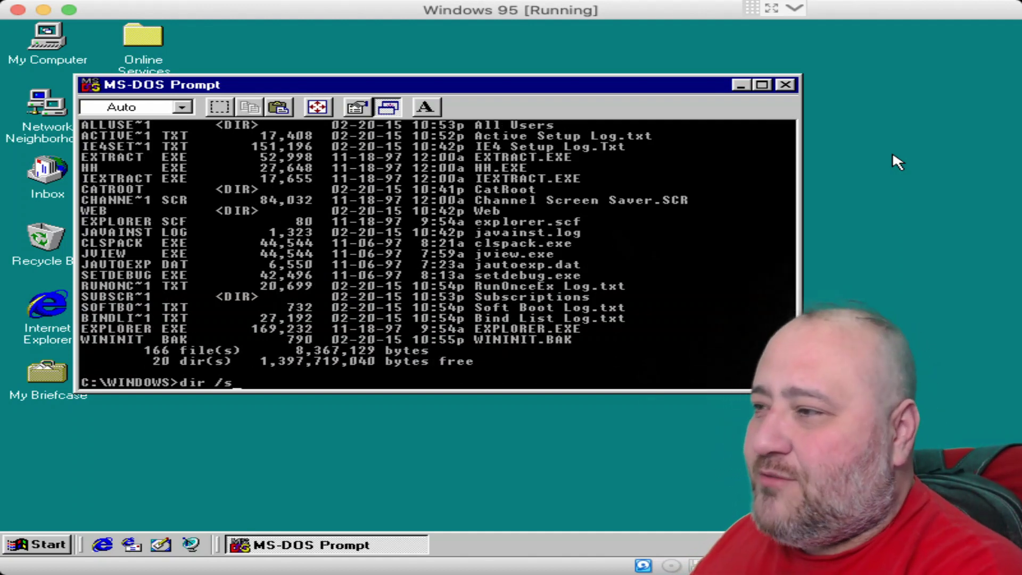
key("Return")
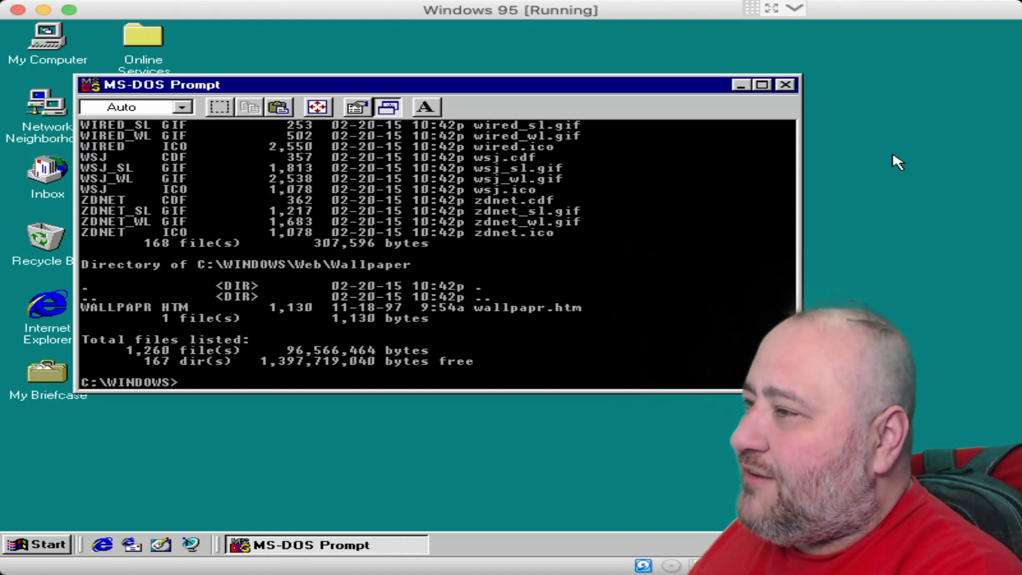
List only the C:\WINDOWS folder's own contents again with dir.
type("dir /")
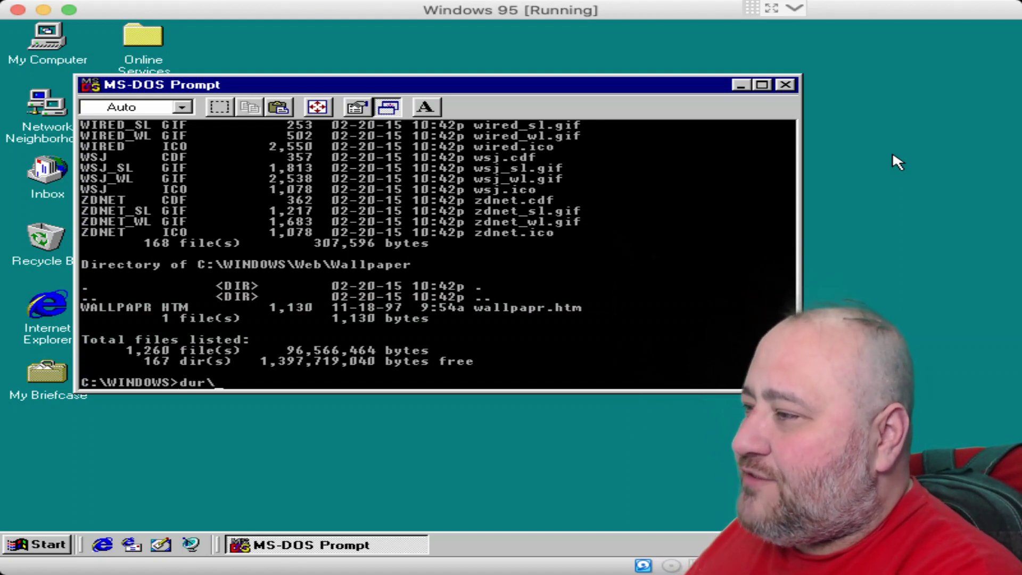
key("BackSpace")
key("BackSpace")
key("Return")
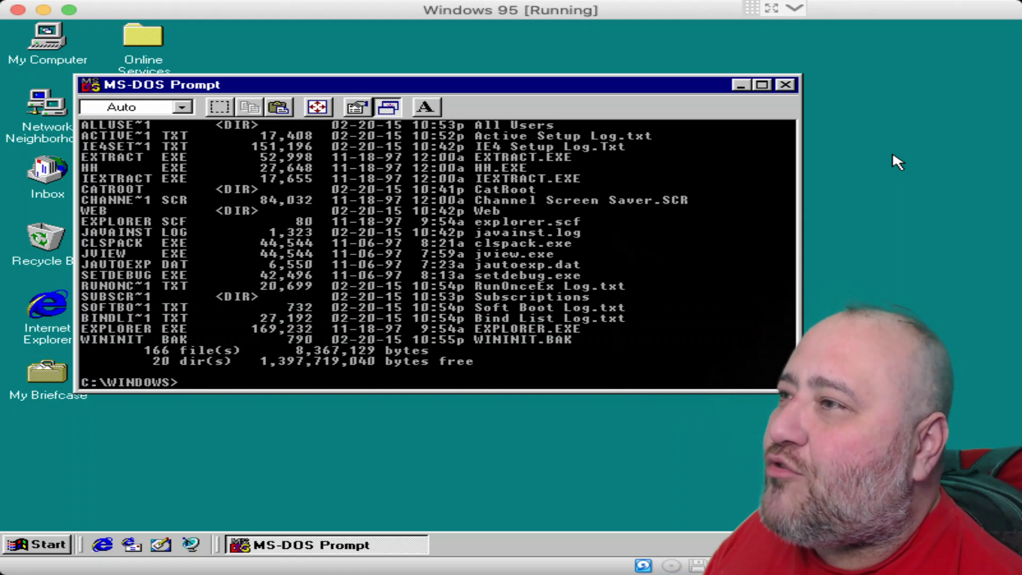
Try to copy extract.exe within C:\WINDOWS using the command copy extract.exe daves,exe.
type("copy ex")
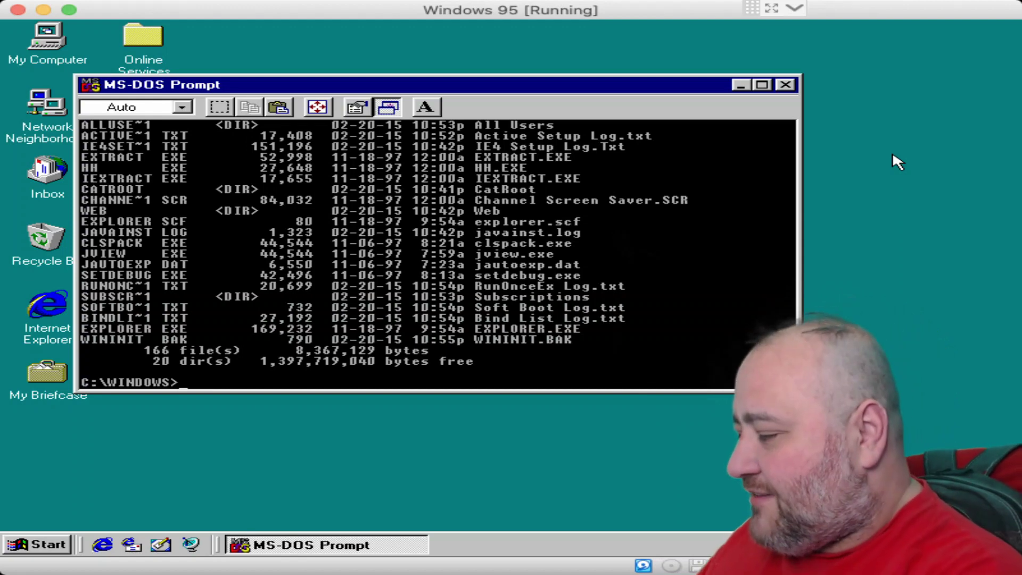
type("tr")
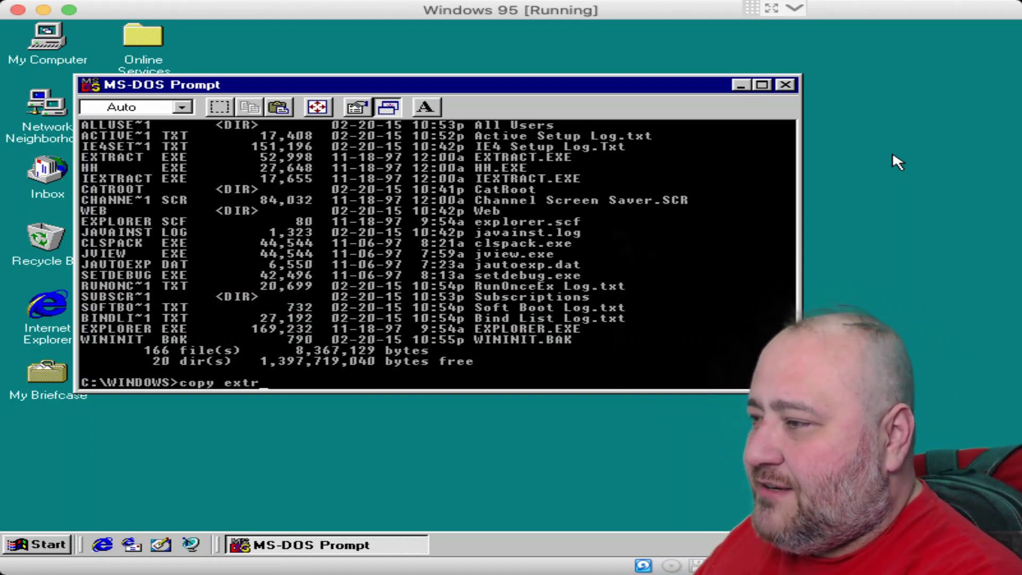
type("act,exe")
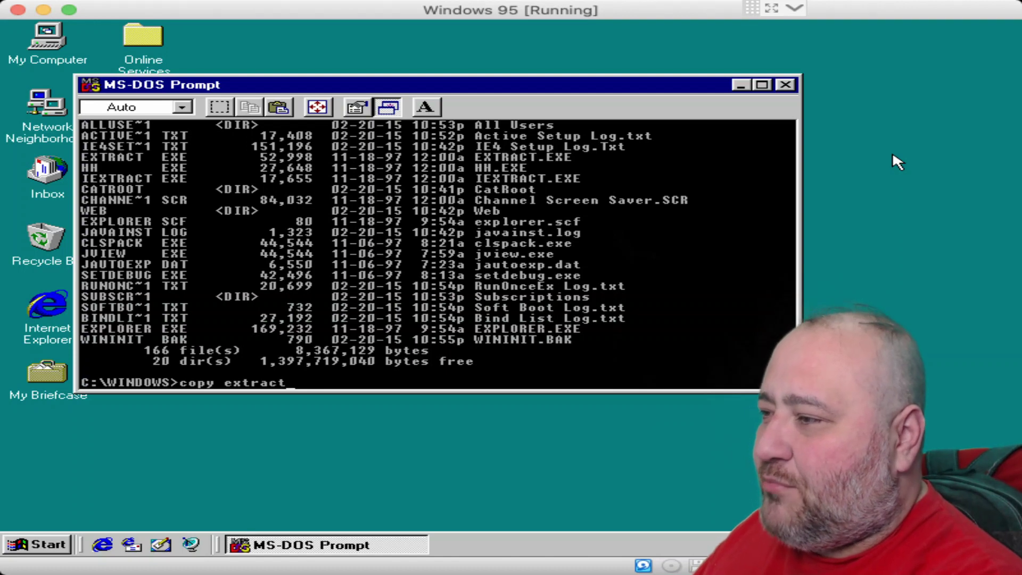
key("BackSpace")
key("BackSpace")
key("BackSpace")
key("BackSpace")
key("BackSpace")
type(".exe")
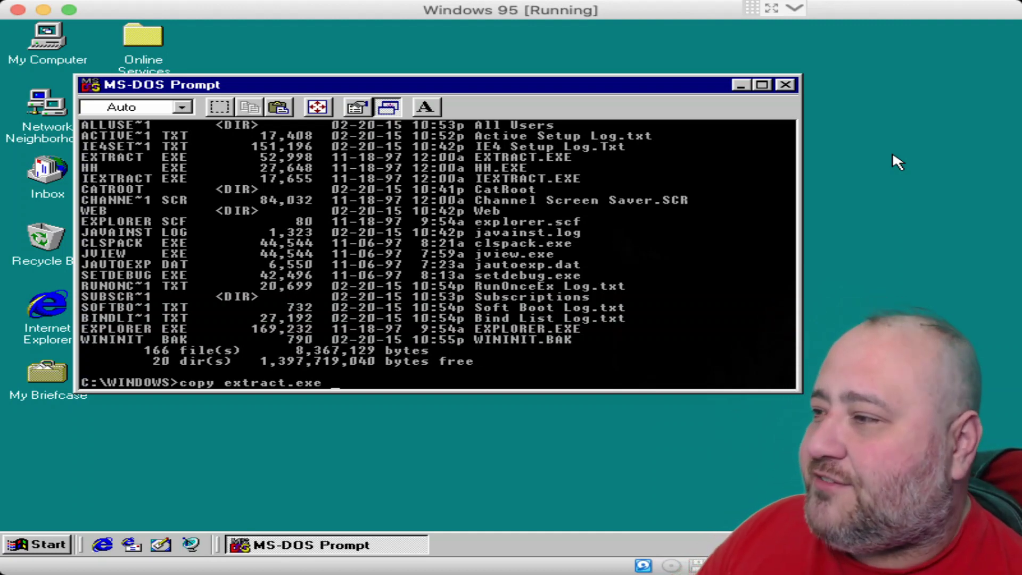
type("davese")
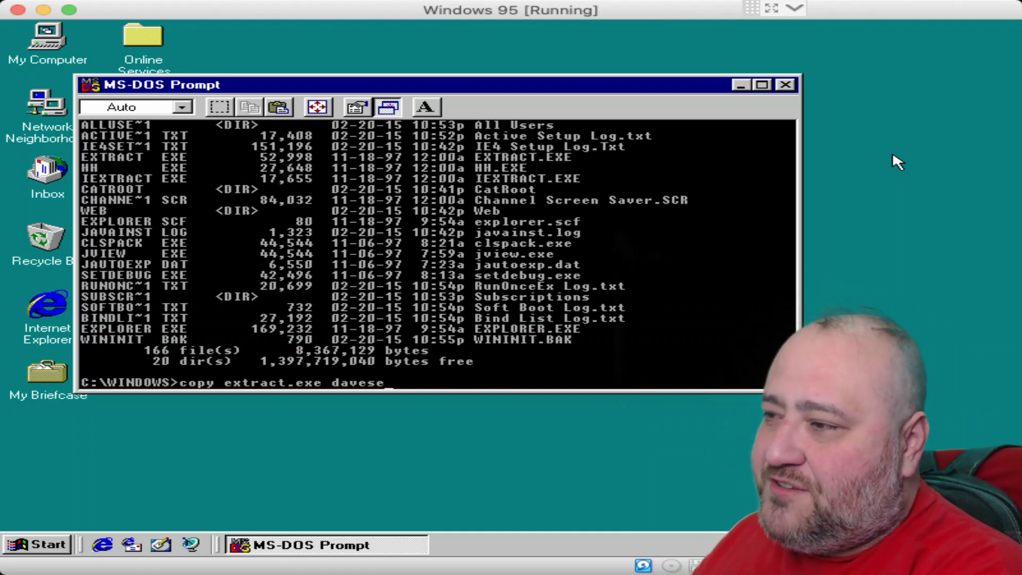
key("BackSpace")
type(",exe")
key("Return")
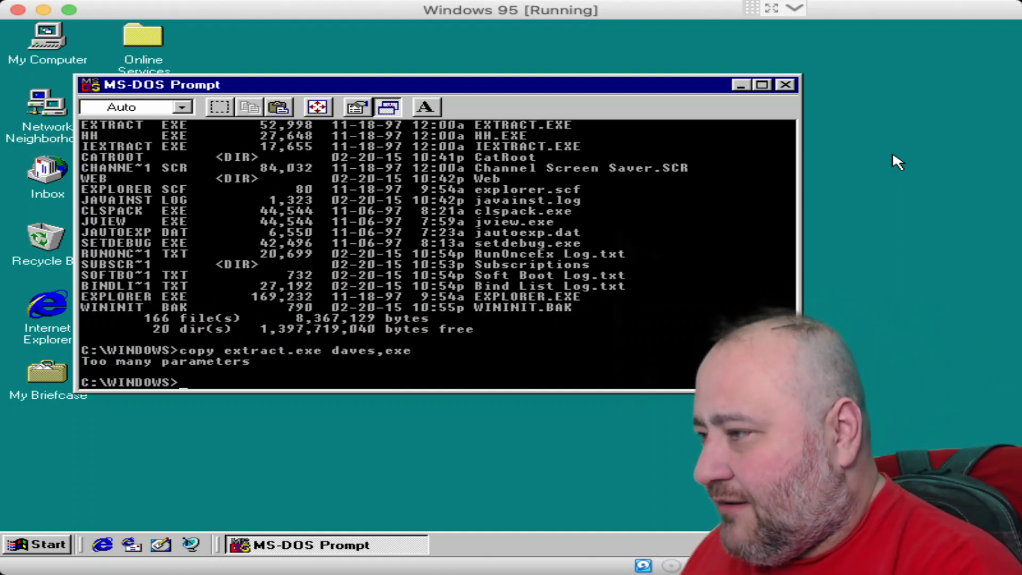
Copy extract.exe to a new file named daves.exe in C:\WINDOWS with the copy command.
type("copy ex")
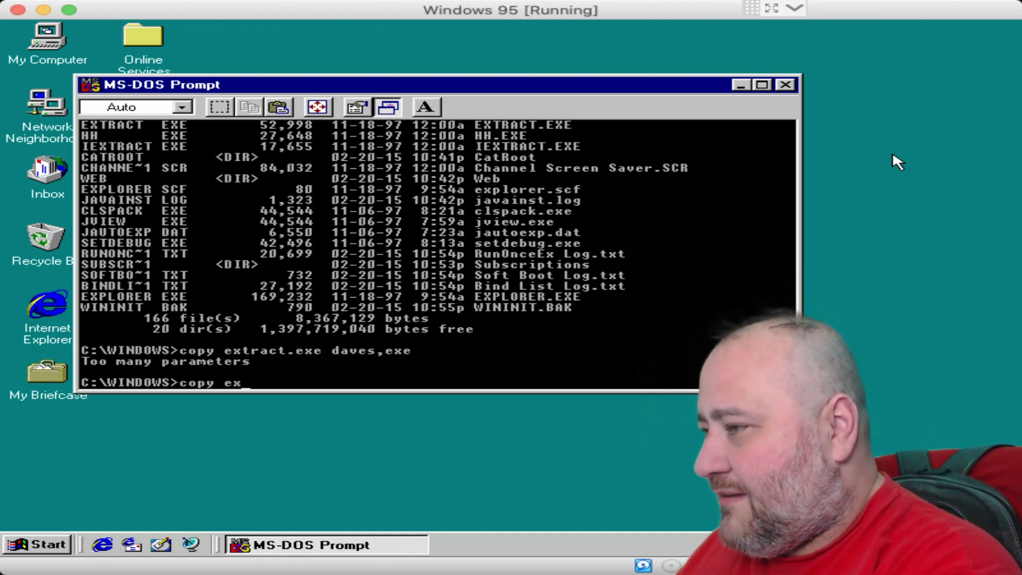
type("tract.exe")
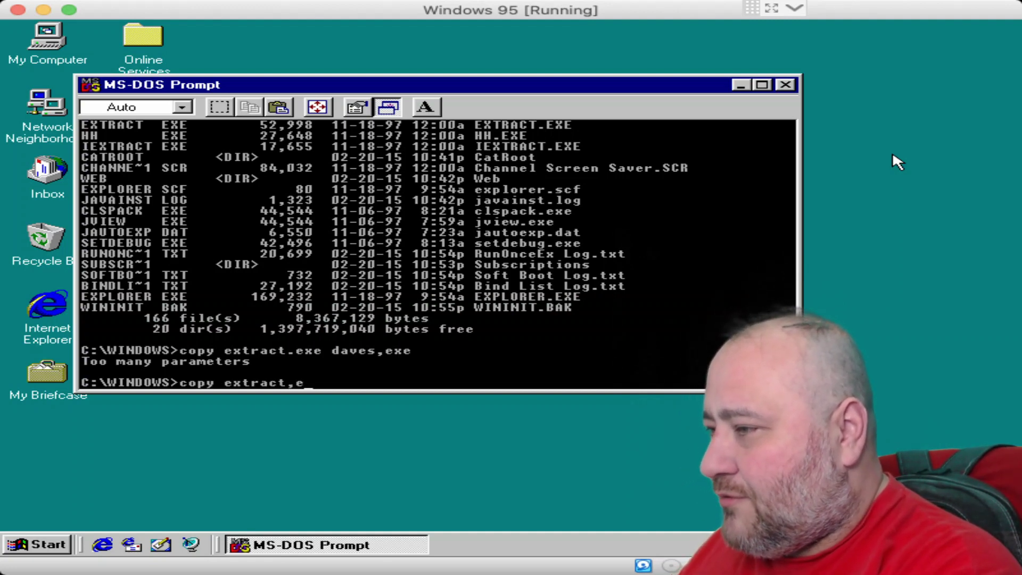
type(". dave")
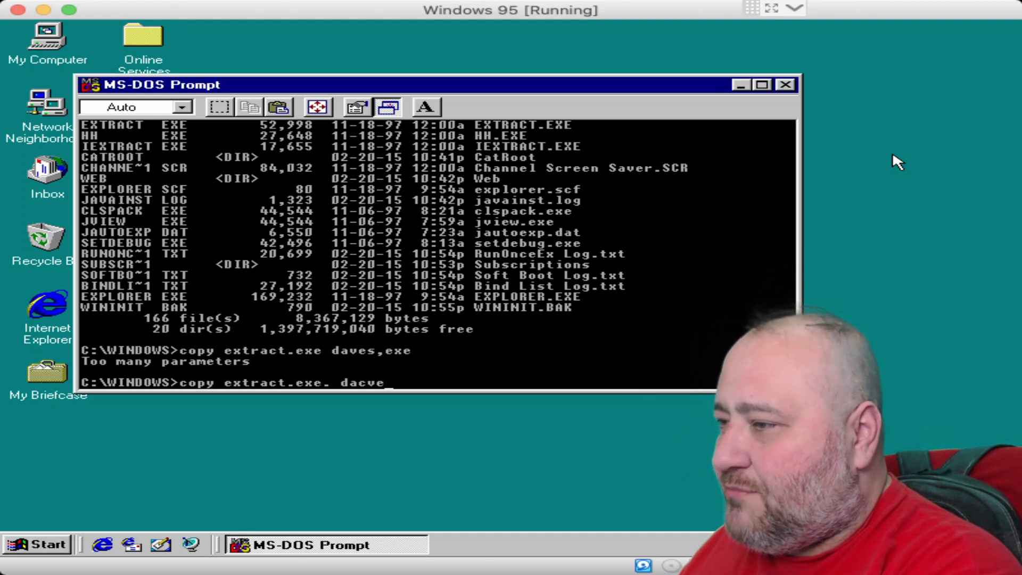
type("s.exe")
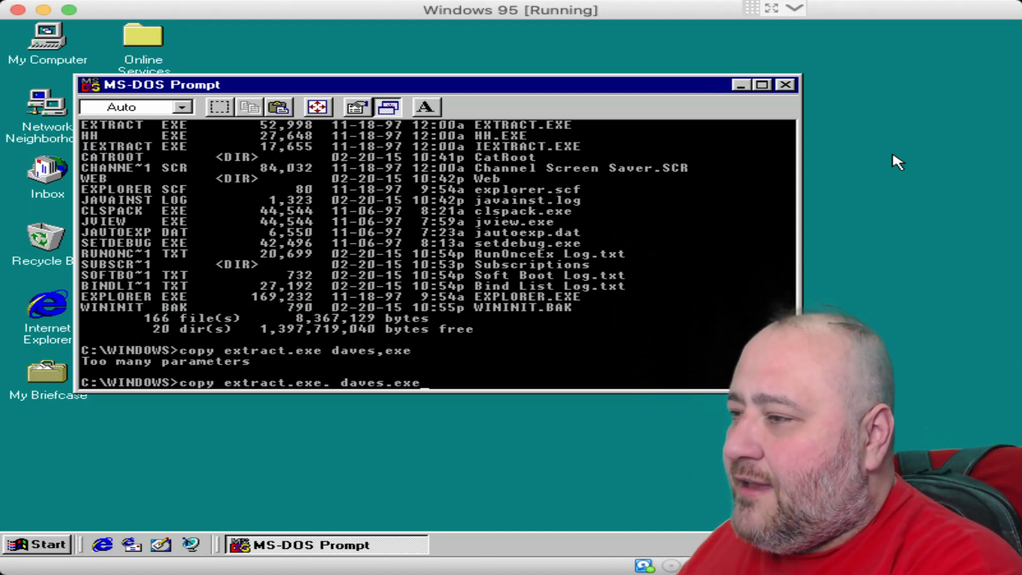
key("Return")
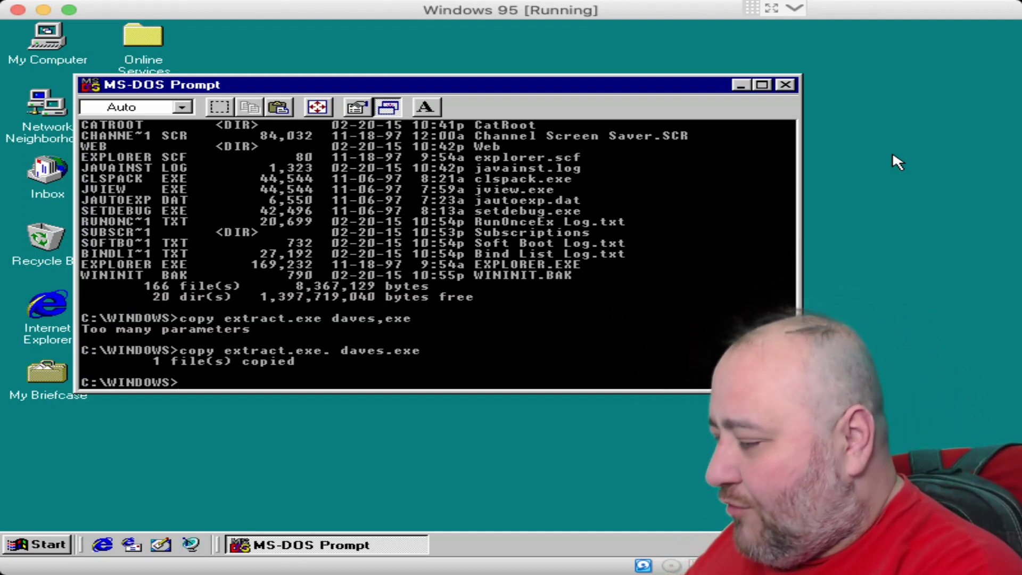
Rename daves.exe to daves1.exe with the move command.
type("move daves.ex")
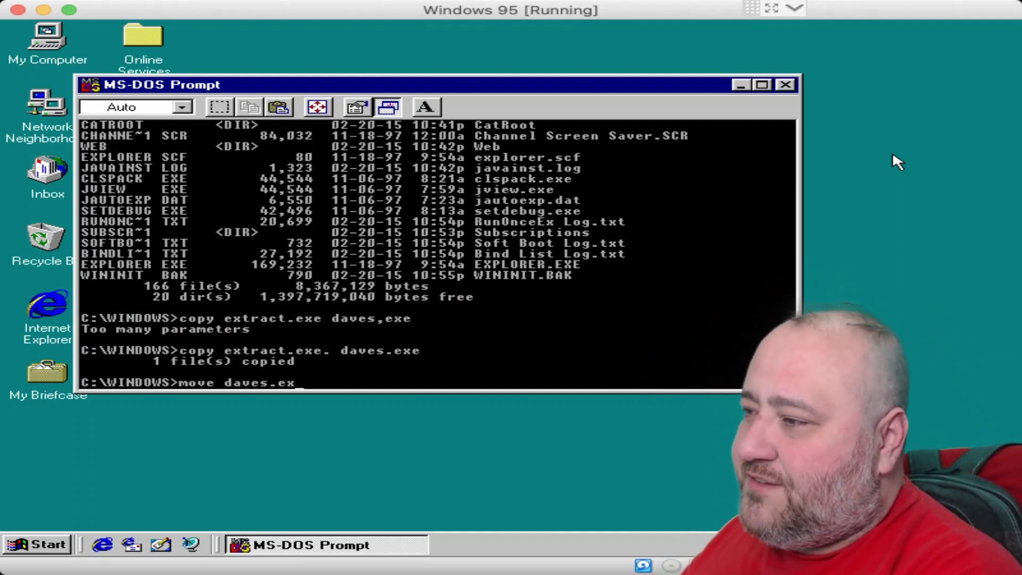
type("e daves1.exe")
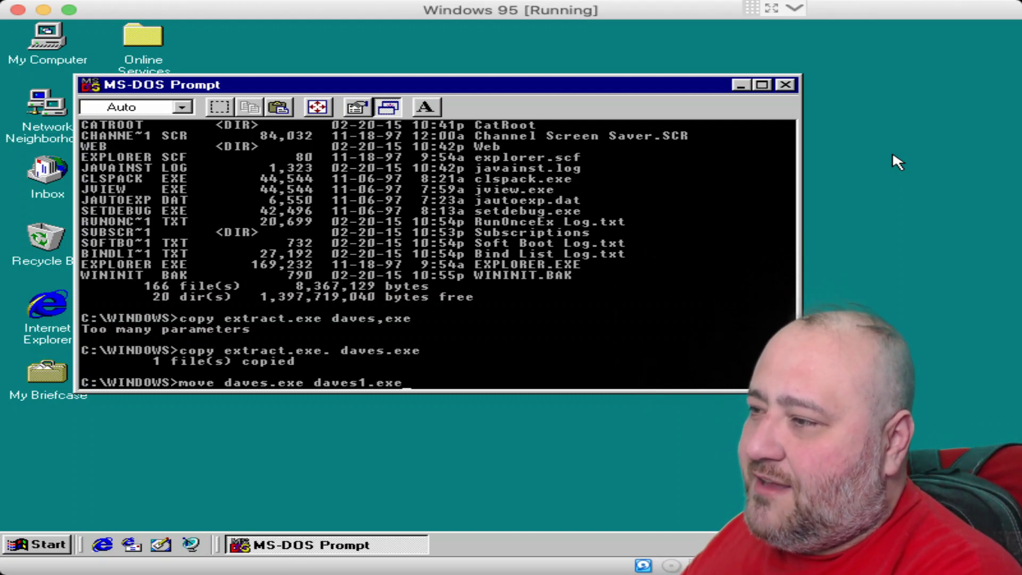
key("Return")
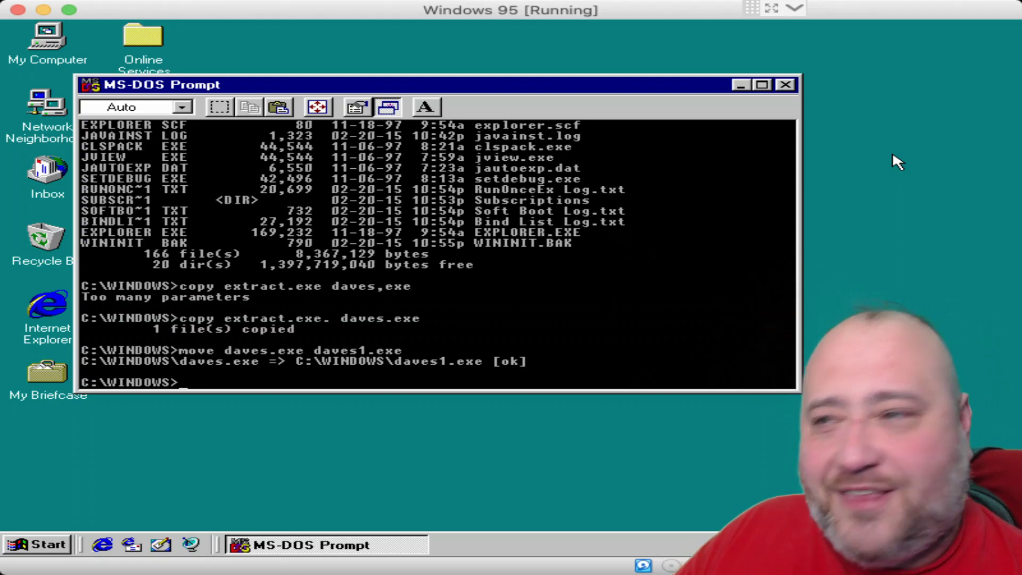
Try to remove daves1.exe with the command delete daves1.exe.
type("dele")
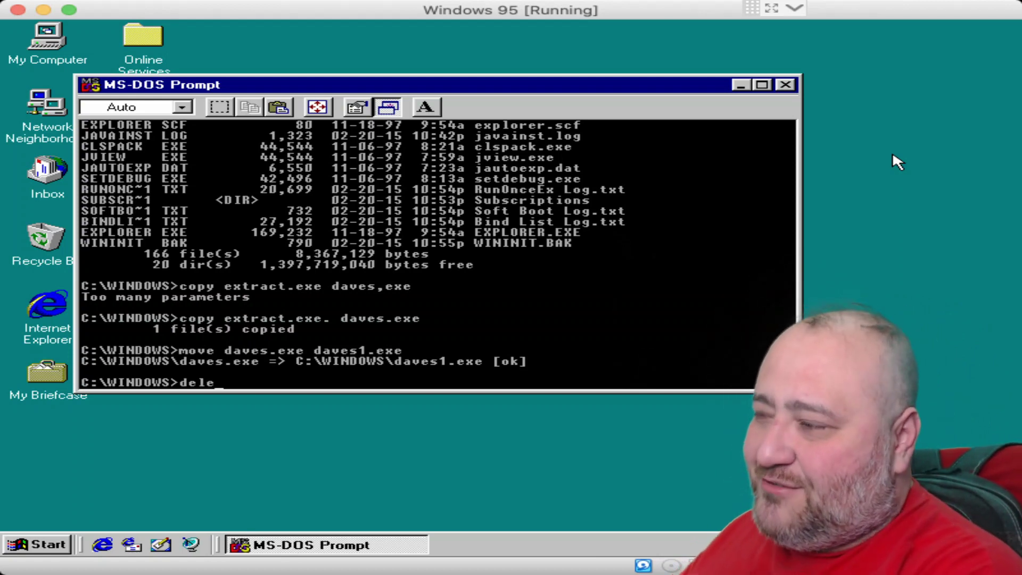
type("te daves1.exe")
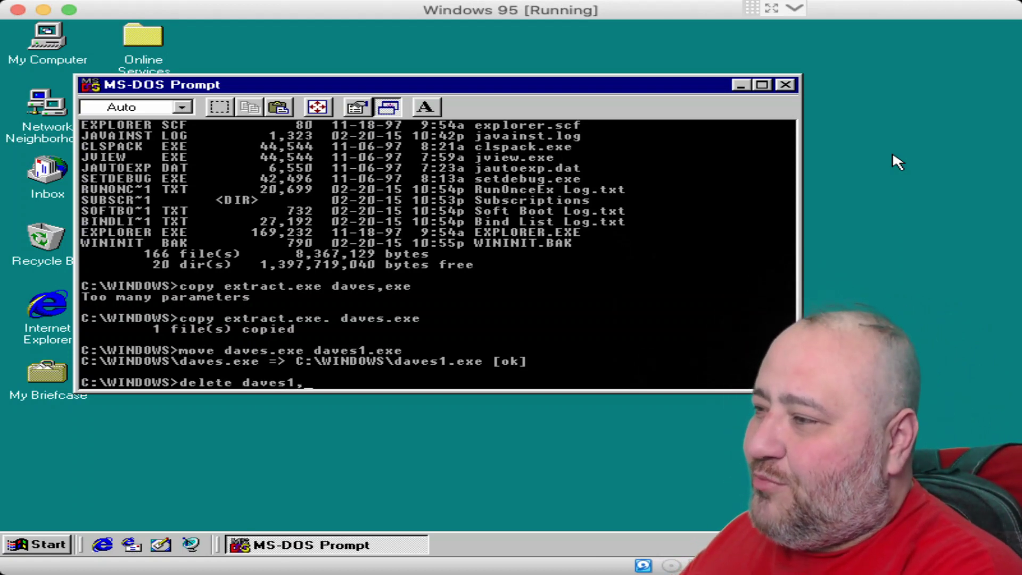
key("Return")
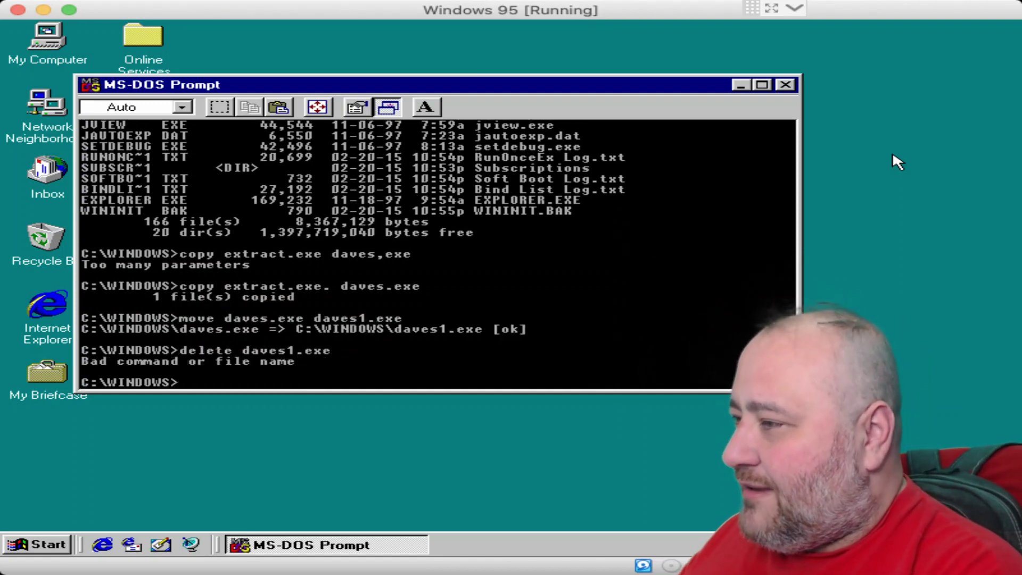
Delete daves1.exe with the del command, and list the contents of C:\WINDOWS with dir.
type("del d")
key("BackSpace")
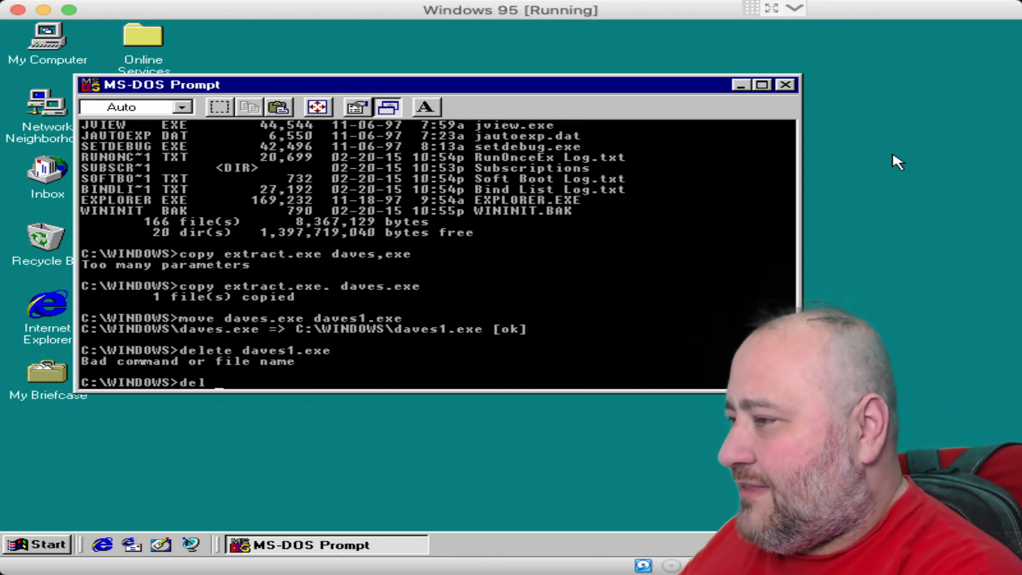
type("daves1.exe")
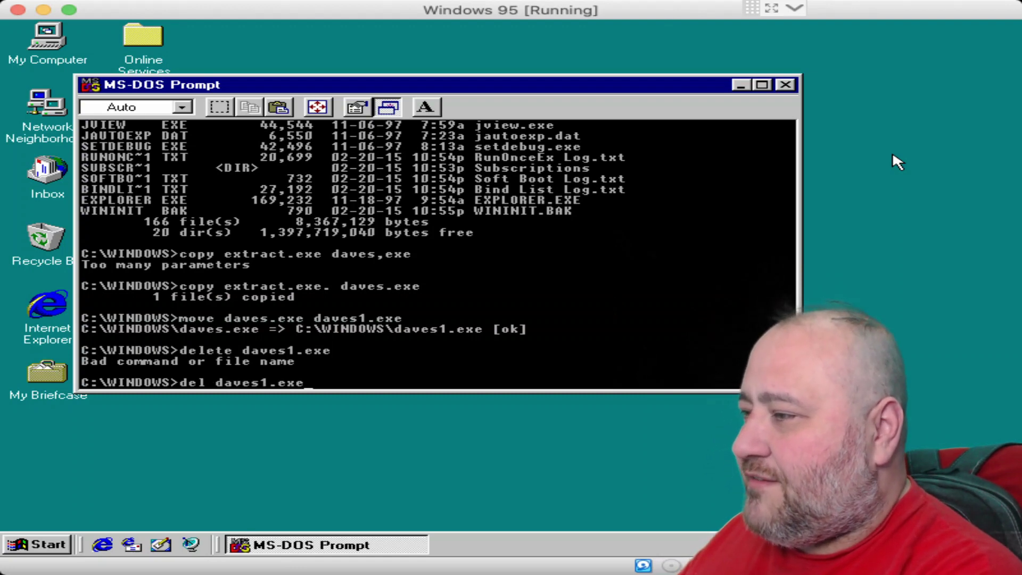
key("Return")
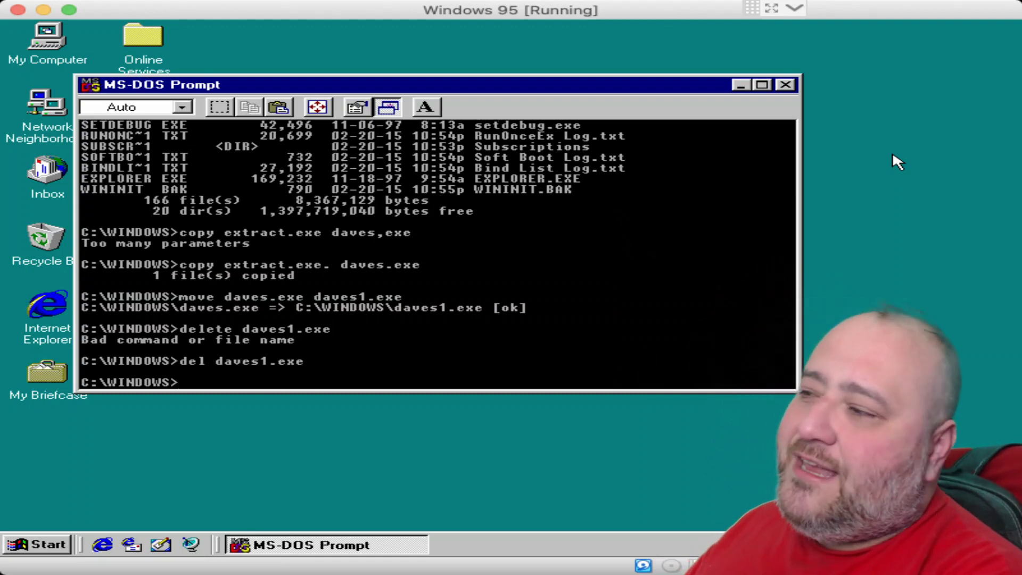
type("dir")
key("Return")
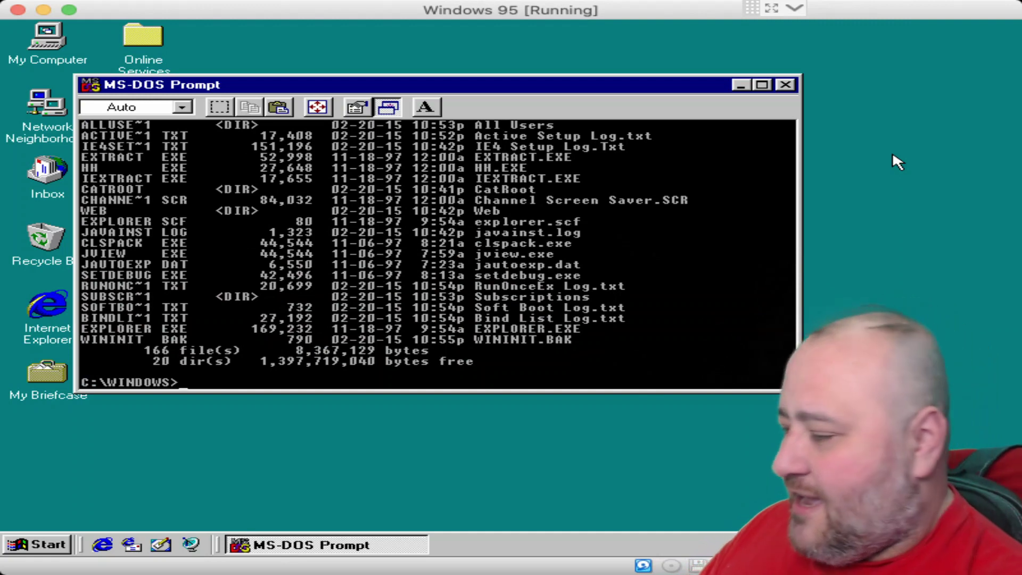
Copy hh.exe to a new file named daves.exe in C:\WINDOWS.
type("copy ")
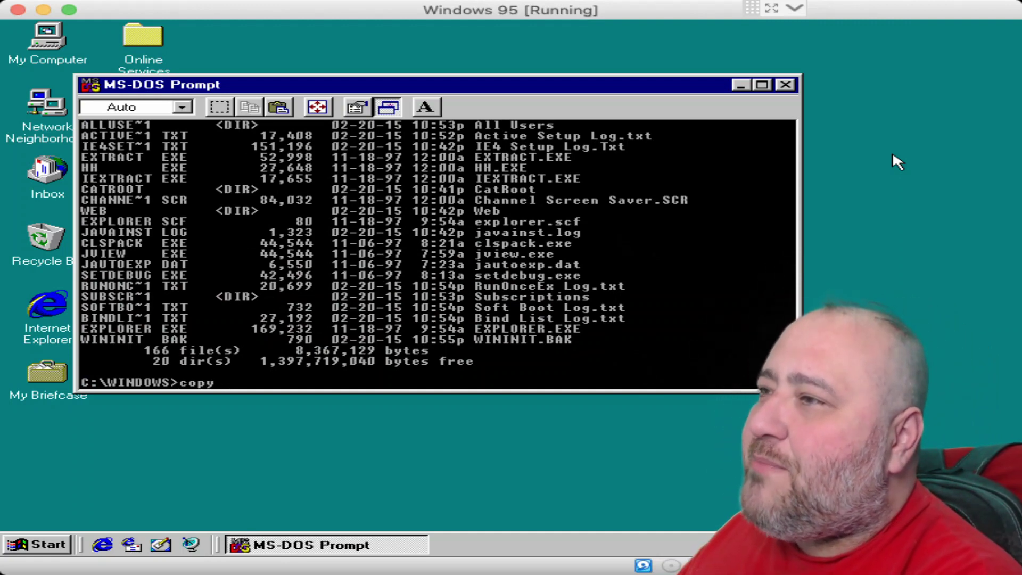
type("ss")
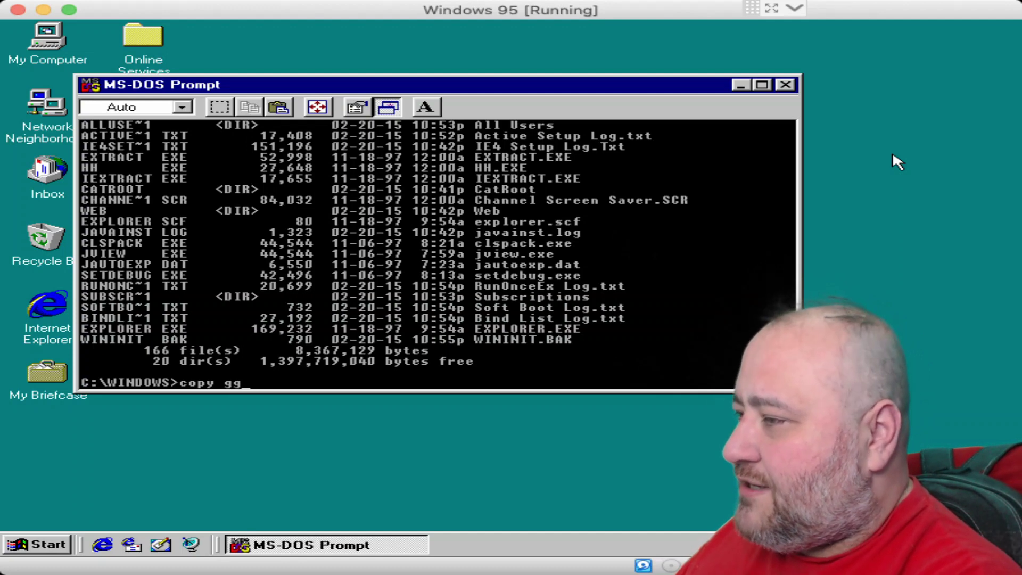
key("BackSpace")
key("BackSpace")
type("hh.exe daves")
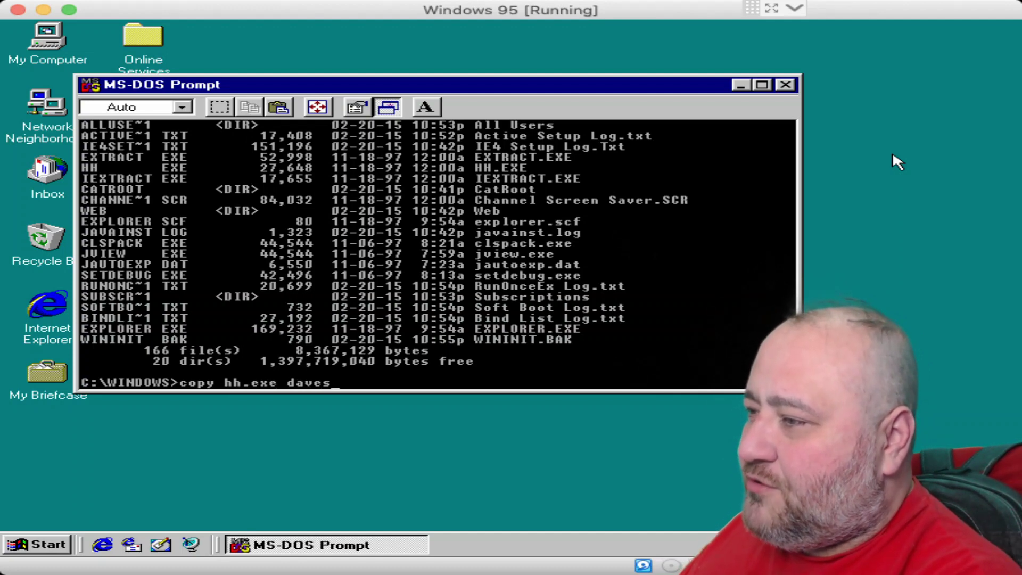
type(".exex")
key("Return")
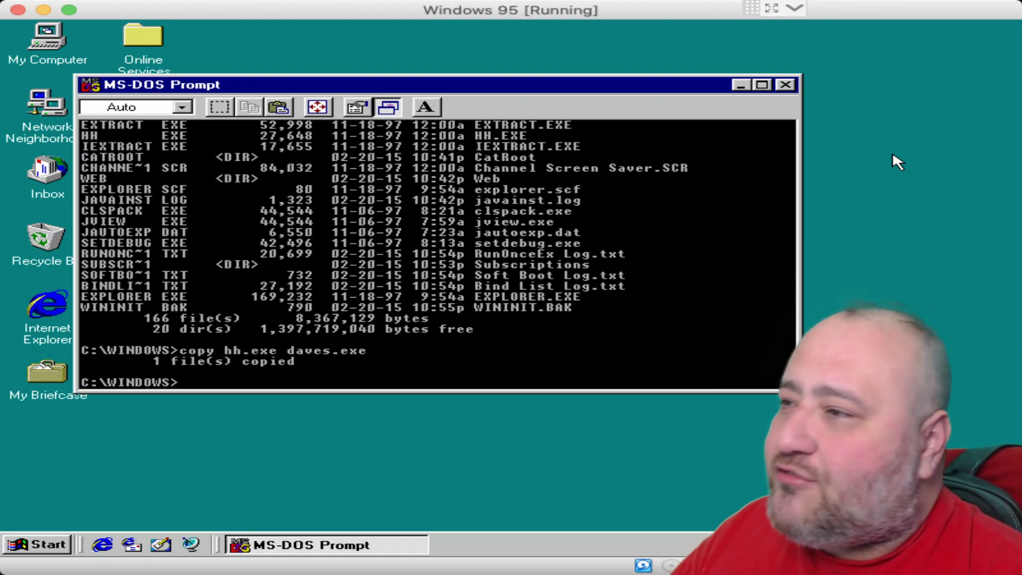
Try to display a file's contents with the command typoe javainst.dat.
type("typoe ")
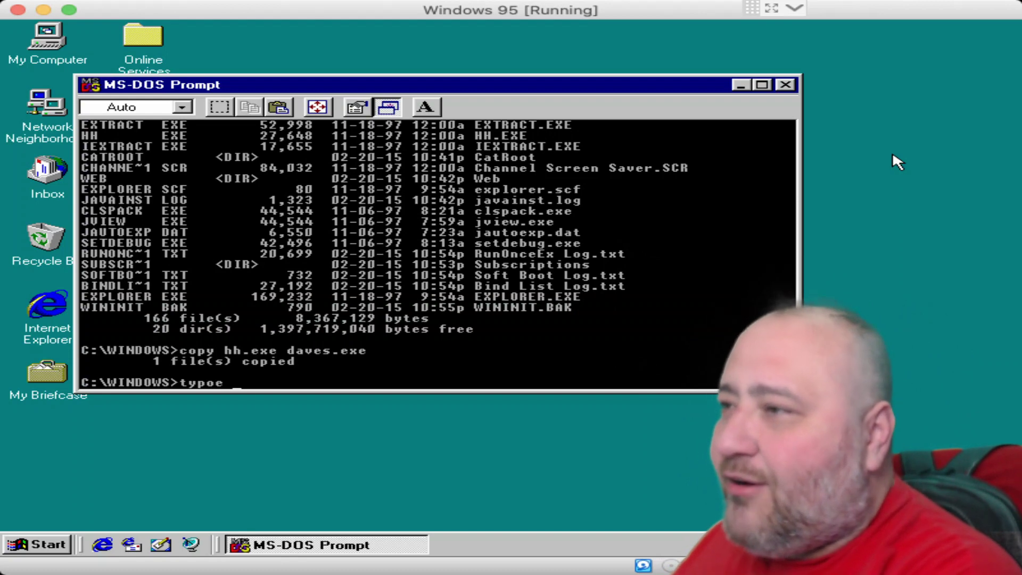
type("java")
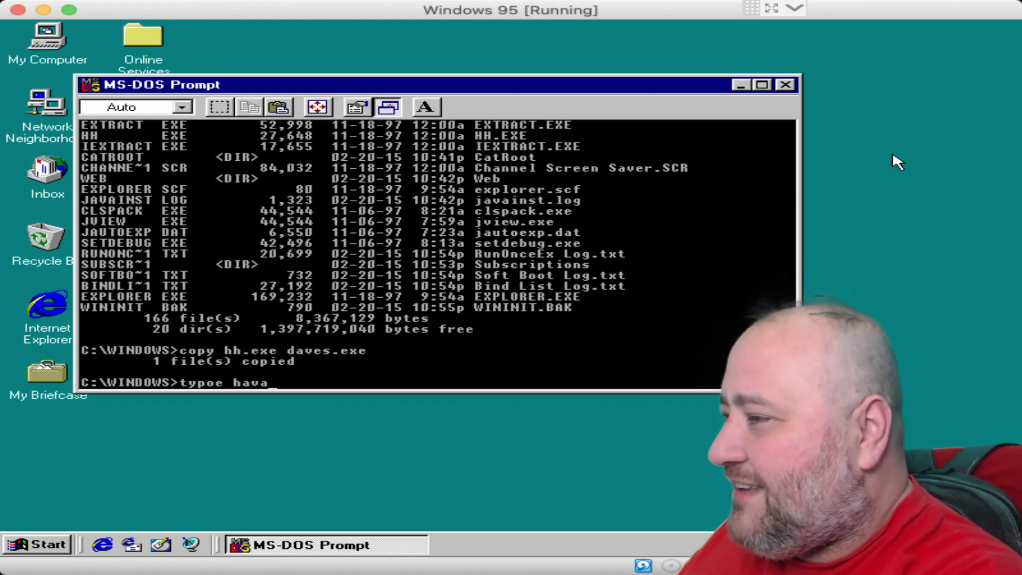
key("BackSpace")
key("BackSpace")
key("BackSpace")
key("BackSpace")
type("javainst")
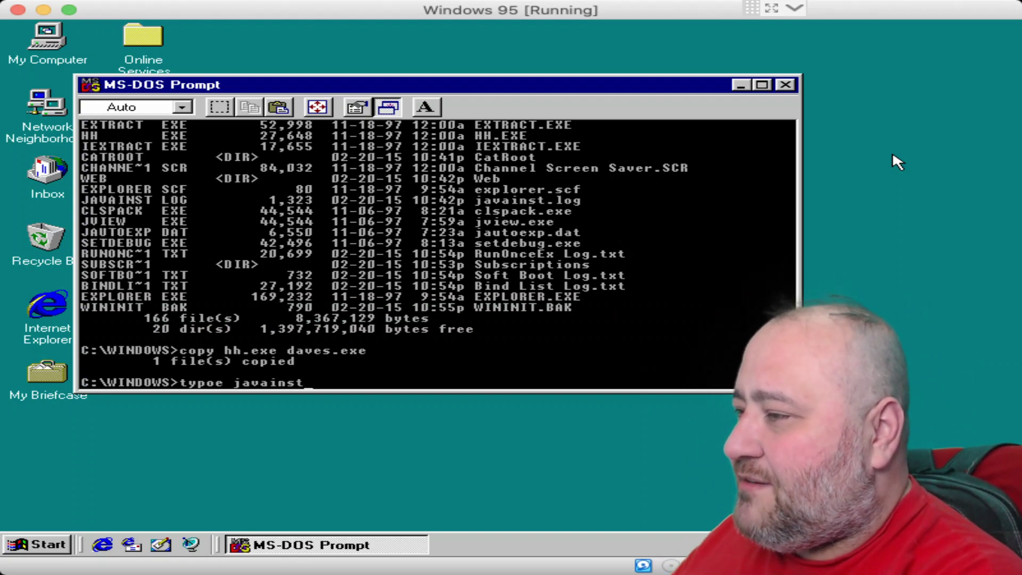
type(".dat")
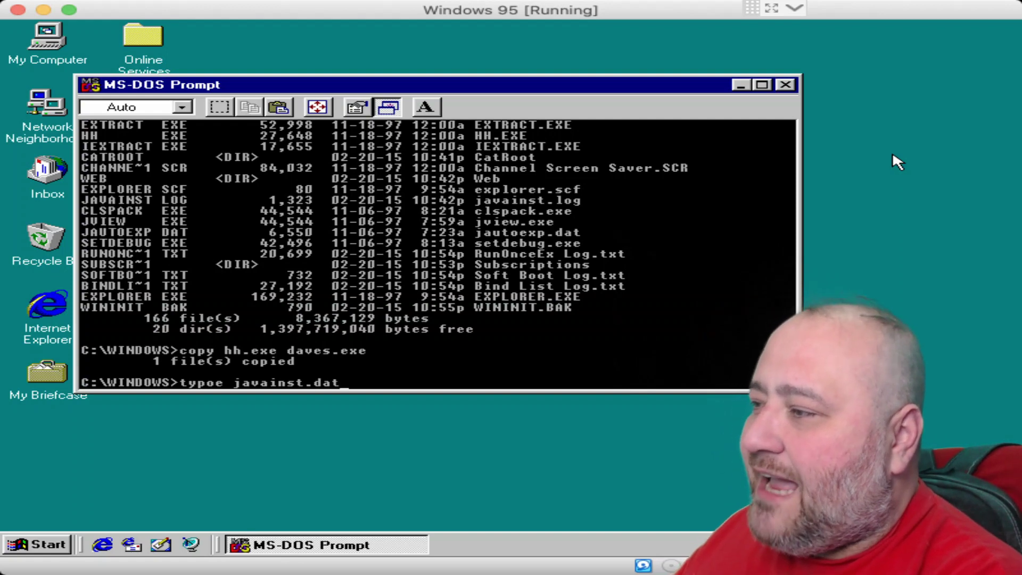
key("Return")
Try to display the contents of javainst.dat with the type command.
type("type")
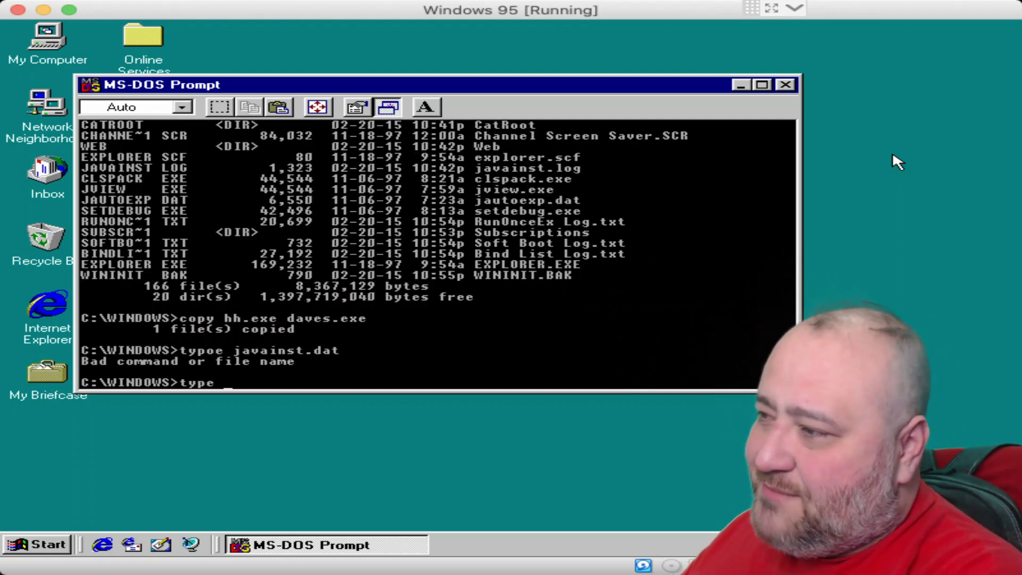
type(" java")
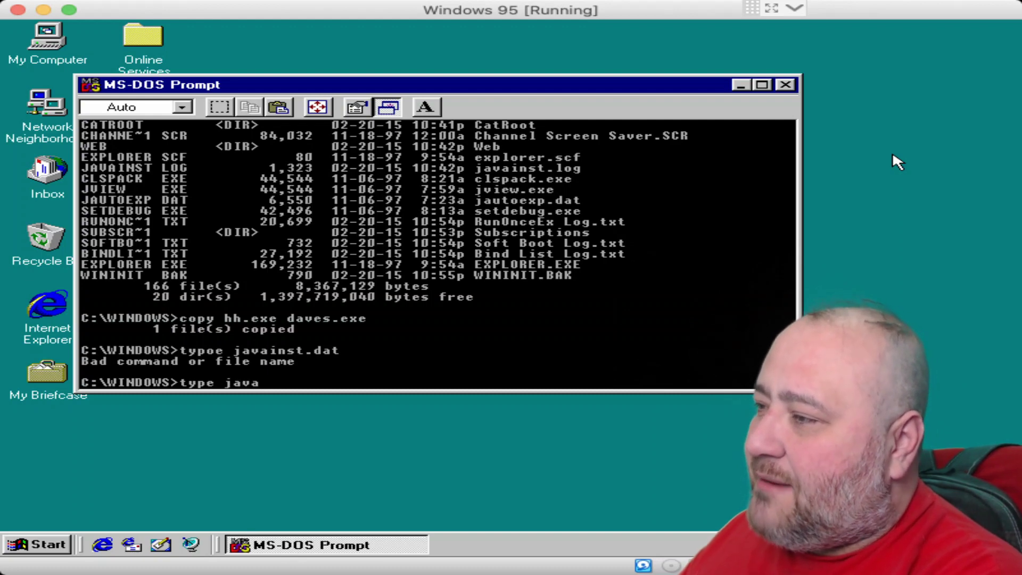
type("inst.dat")
key("Return")
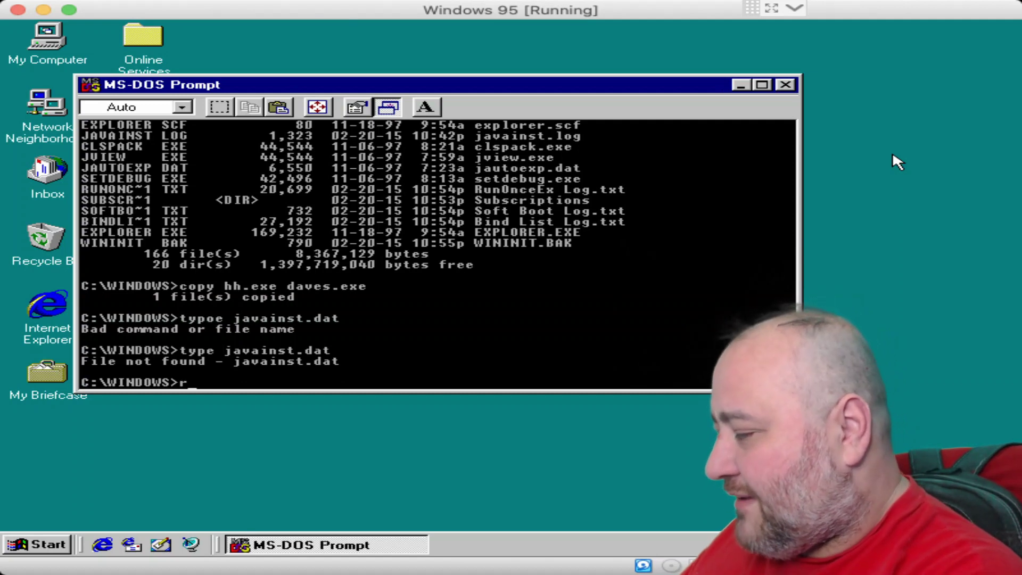
Display the contents of javainst.log in C:\WINDOWS with the type command.
type("type hana")
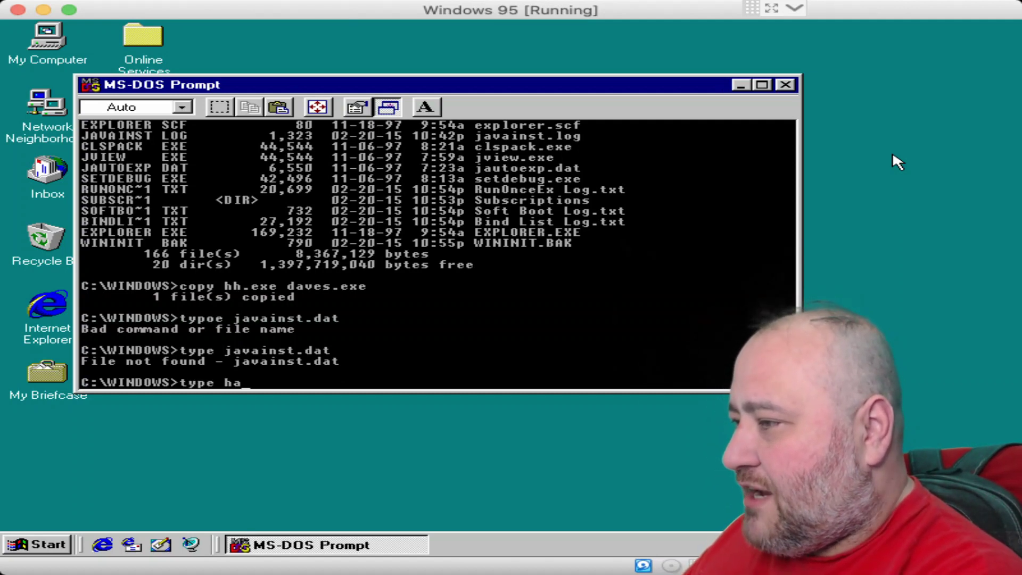
key("BackSpace")
key("BackSpace")
key("BackSpace")
key("BackSpace")
type("javainst.d")
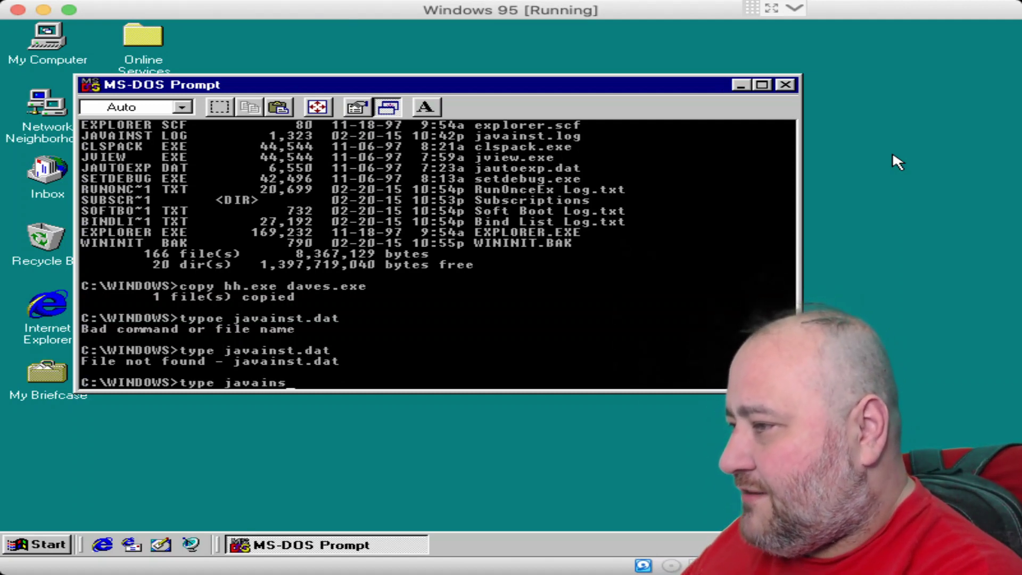
key("BackSpace")
key("BackSpace")
type(".log")
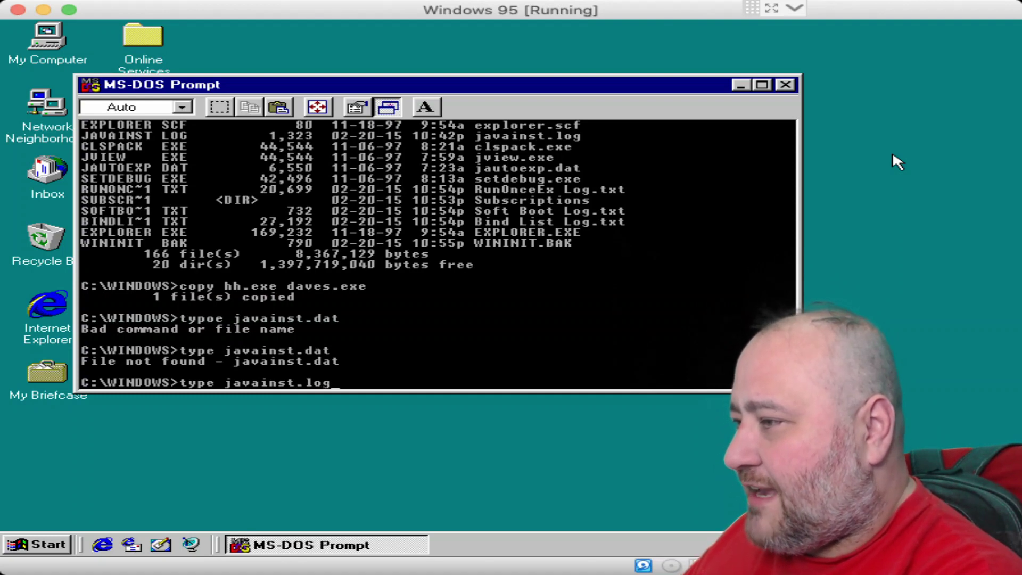
key("Return")
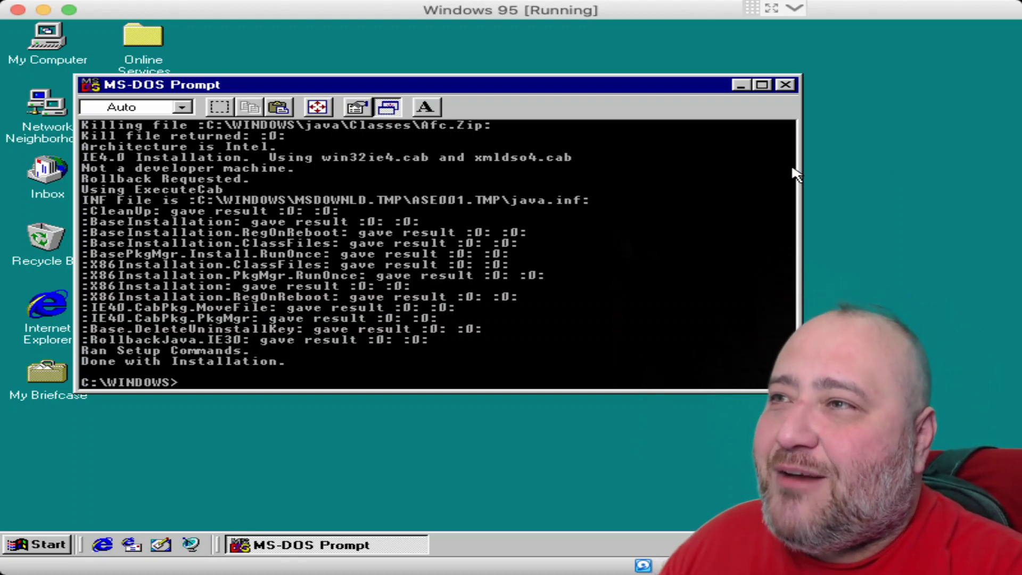
Close the MS-DOS Prompt and shut down Windows 95 with the Shut down option.
left_click(786, 85)
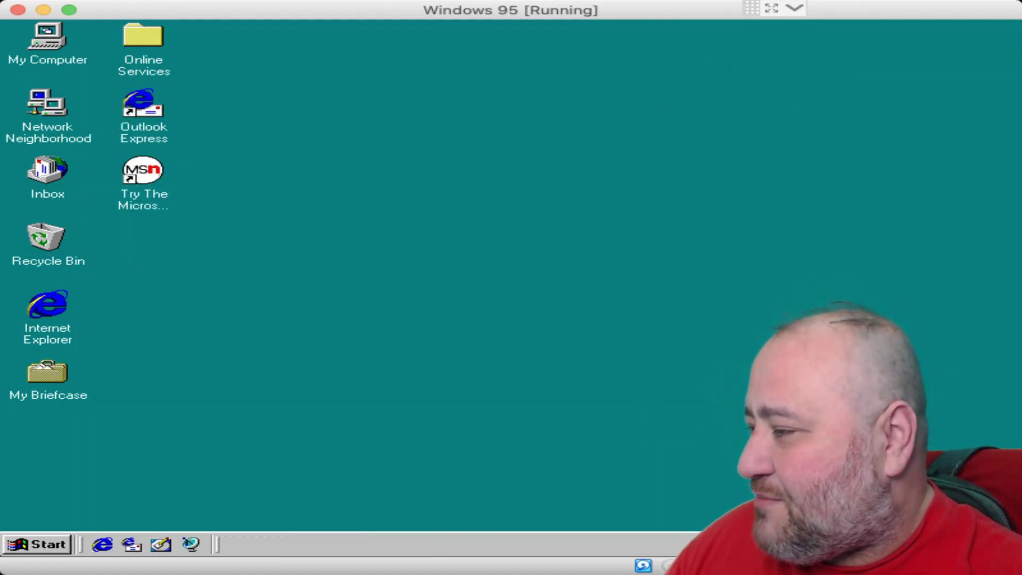
left_click(19, 544)
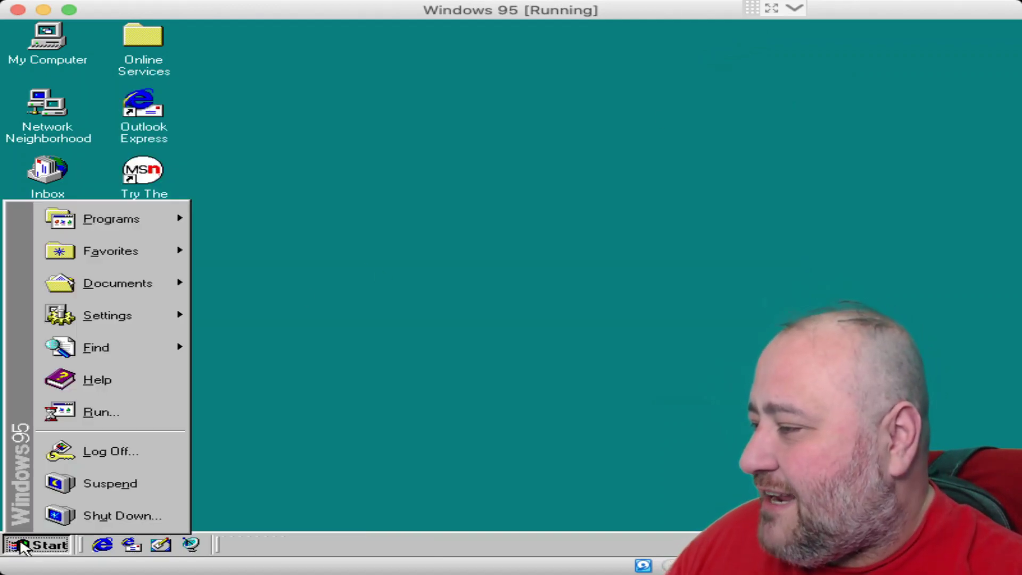
left_click(130, 527)
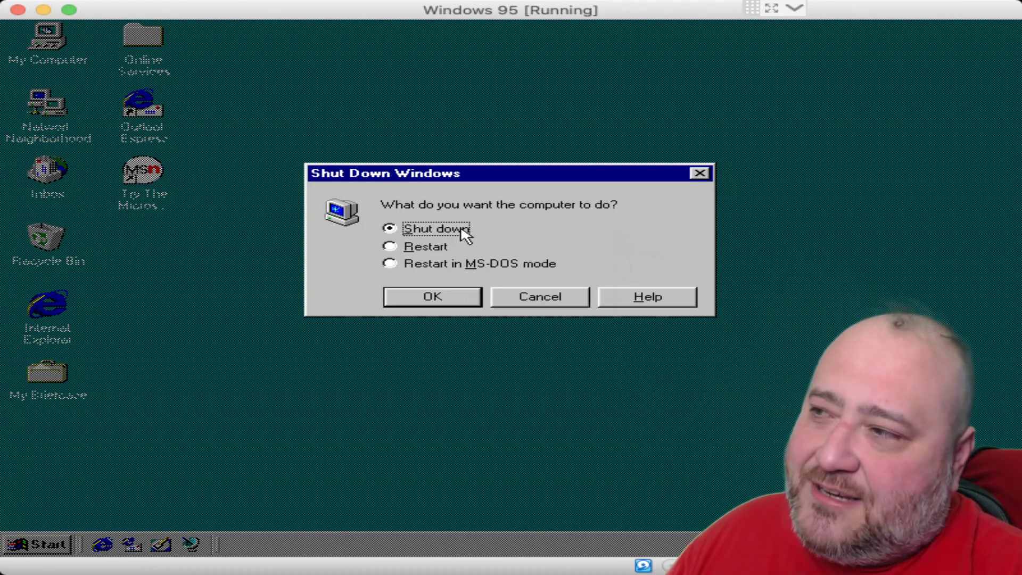
left_click(424, 305)
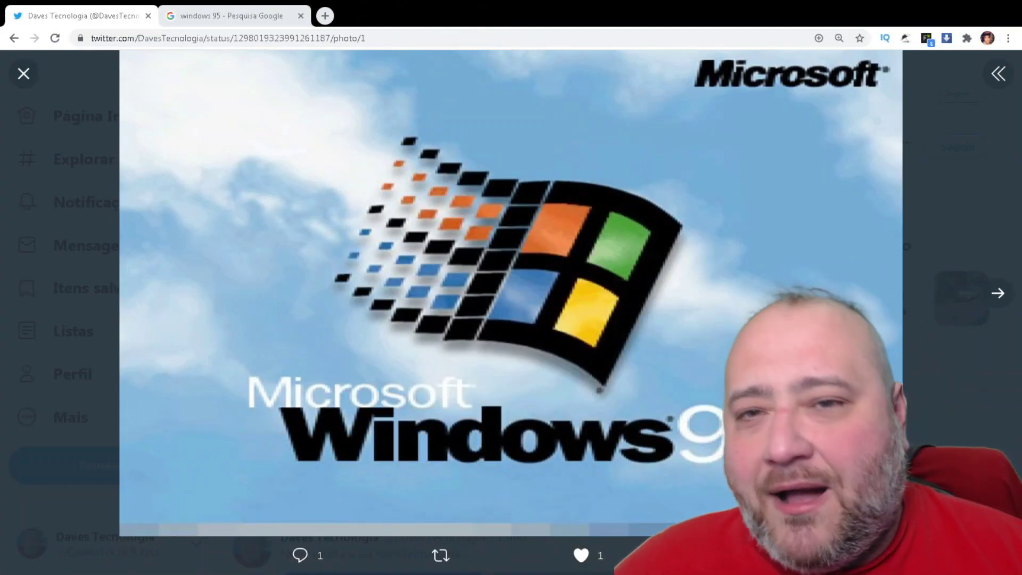
Switch to the Google search results for "windows 95" in the web browser.
left_click(241, 7)
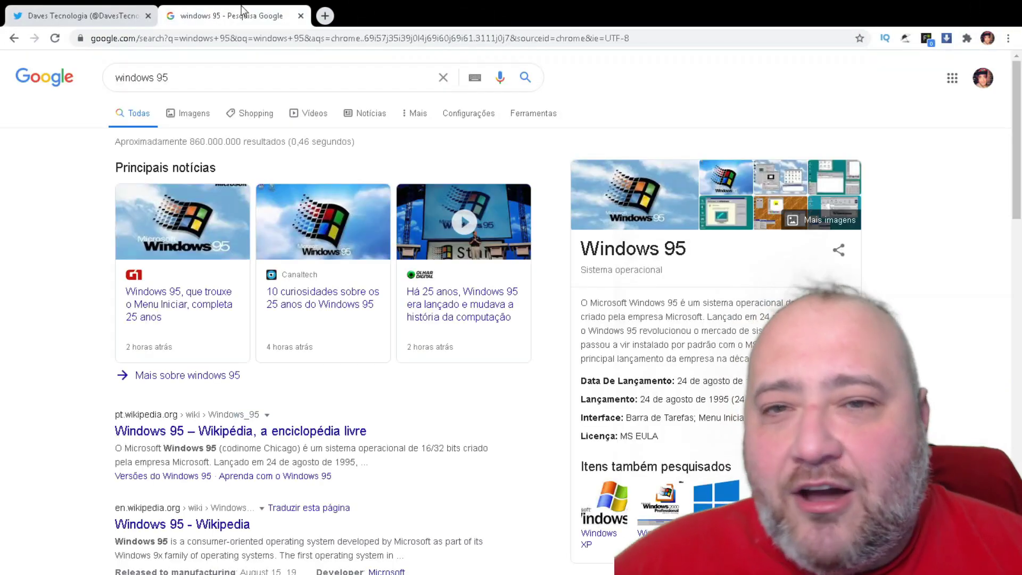